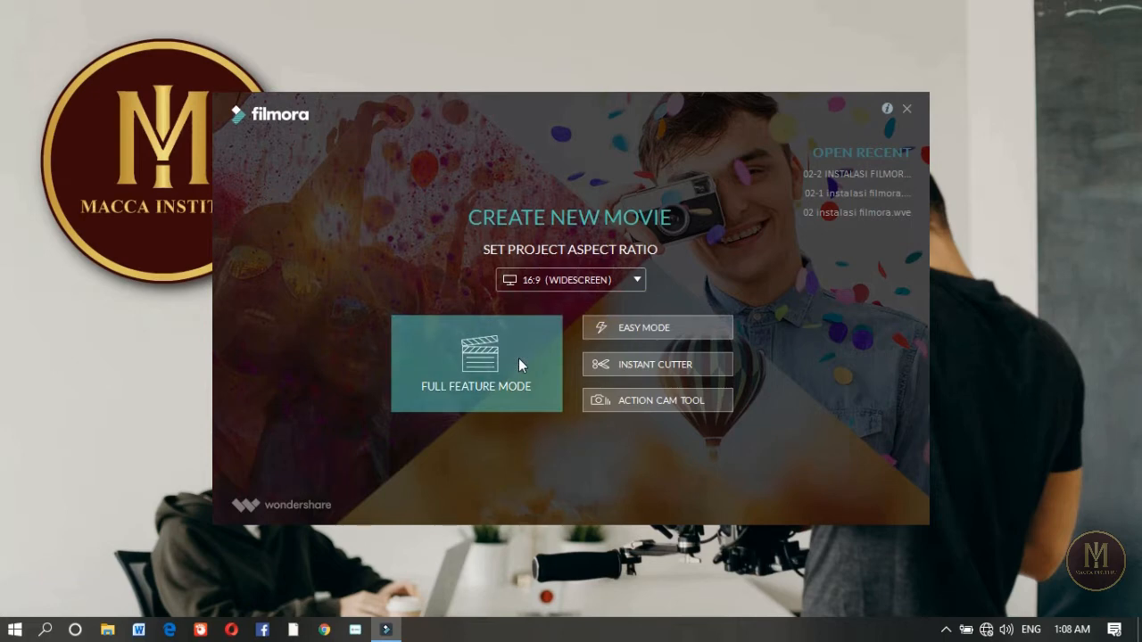
Step: Start a 16:9 project in Full Feature Mode and delete the screen capture clip from the media album
left_click(519, 358)
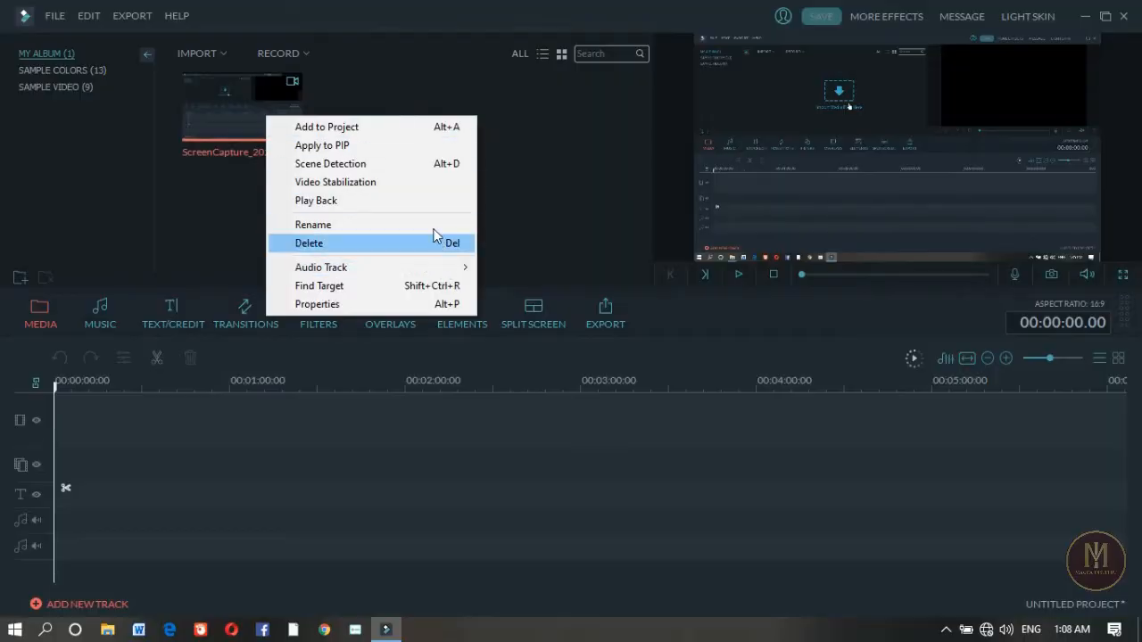
left_click(434, 243)
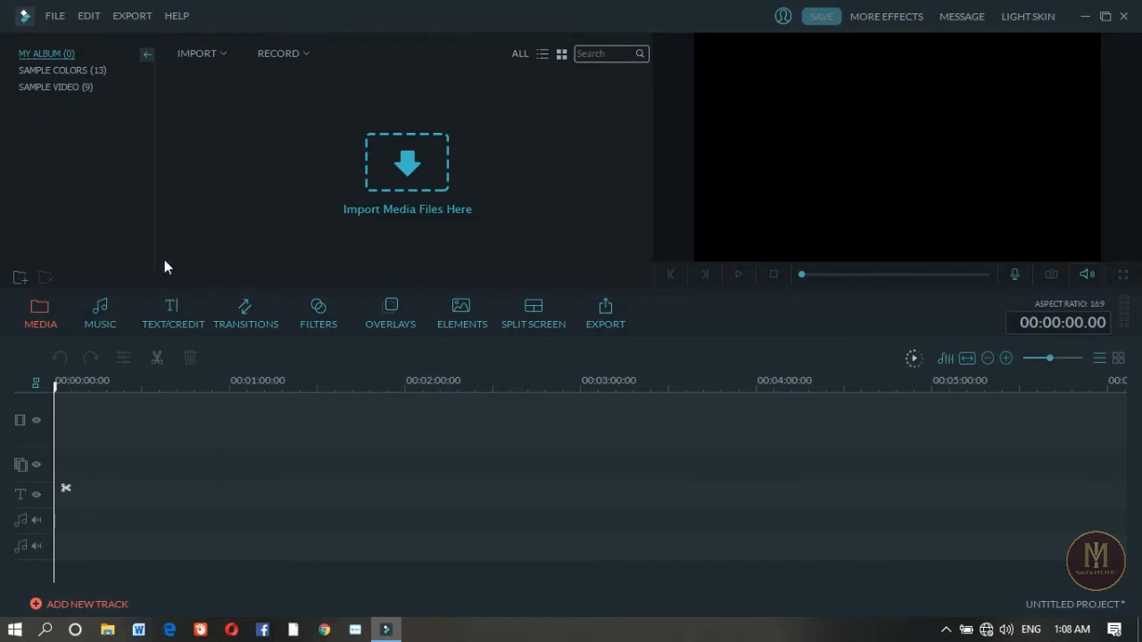
Step: Examine the available project file, media download, editing, export and help commands
left_click(65, 20)
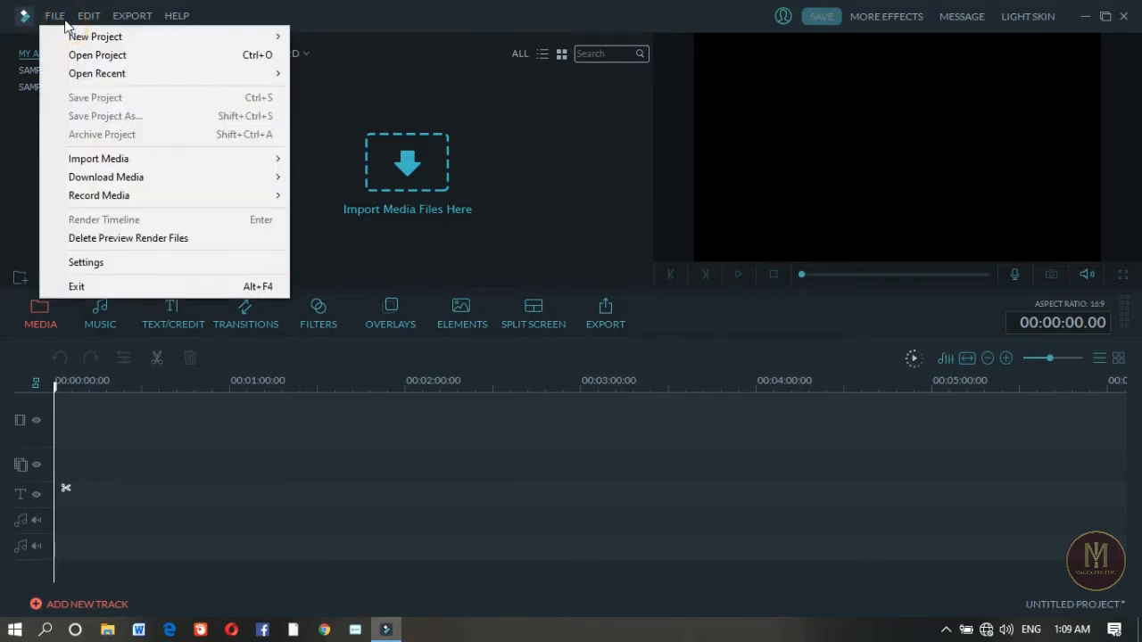
mouse_move(75, 36)
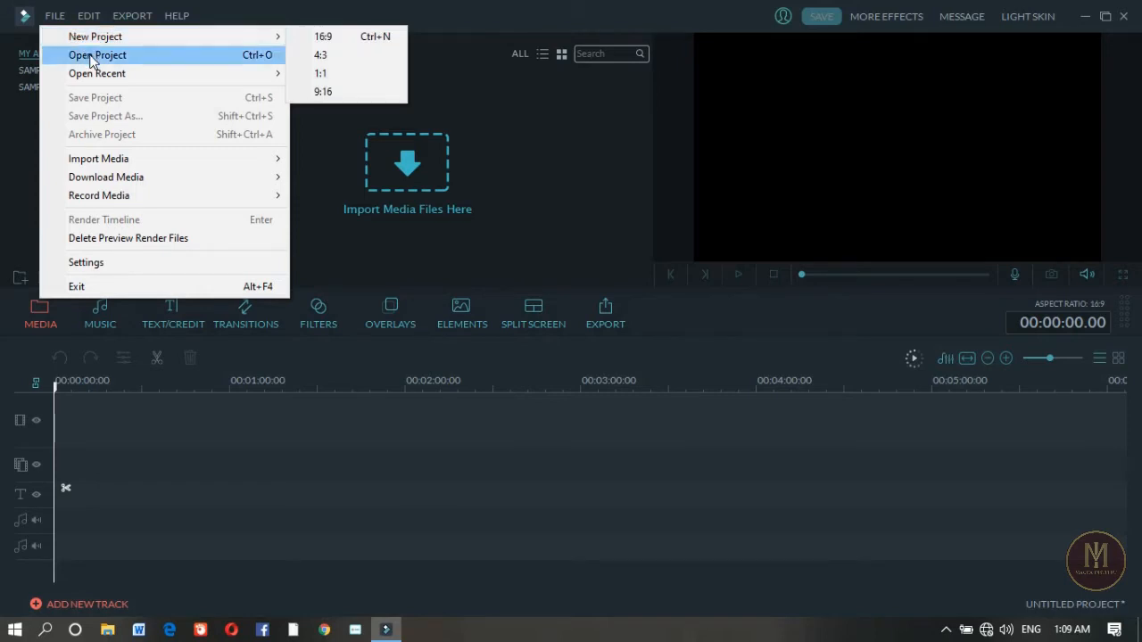
mouse_move(93, 78)
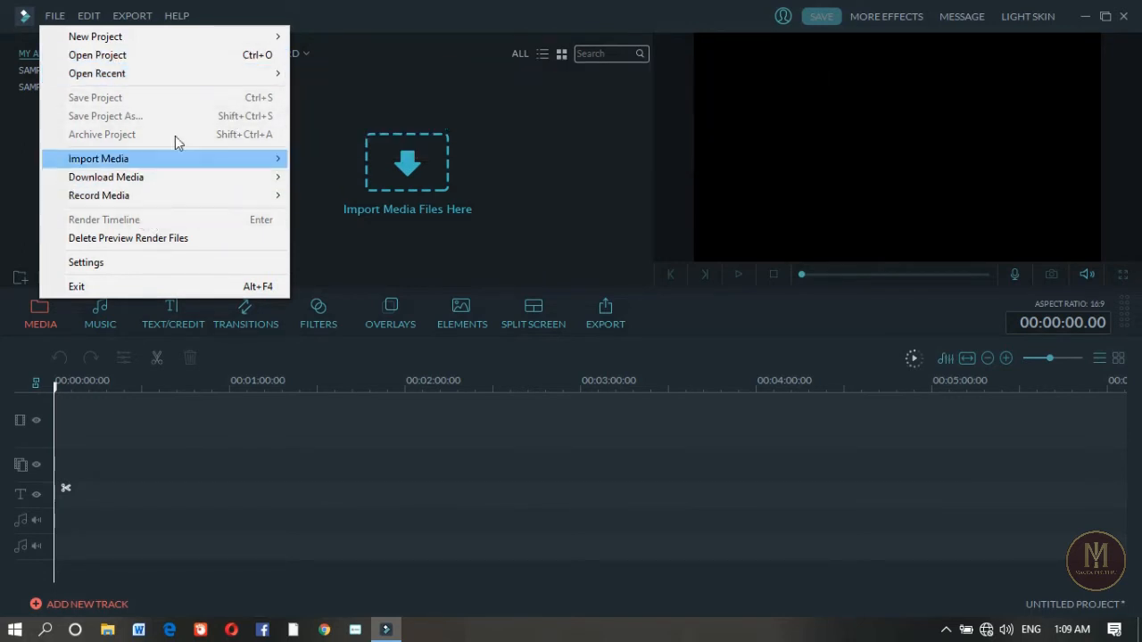
mouse_move(164, 186)
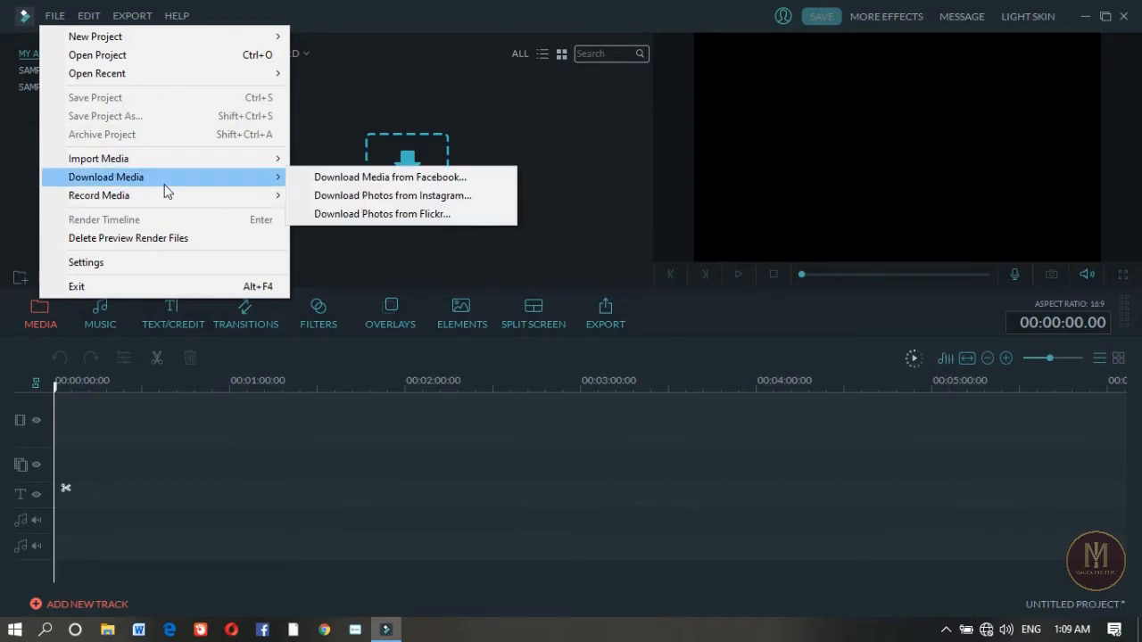
left_click(94, 15)
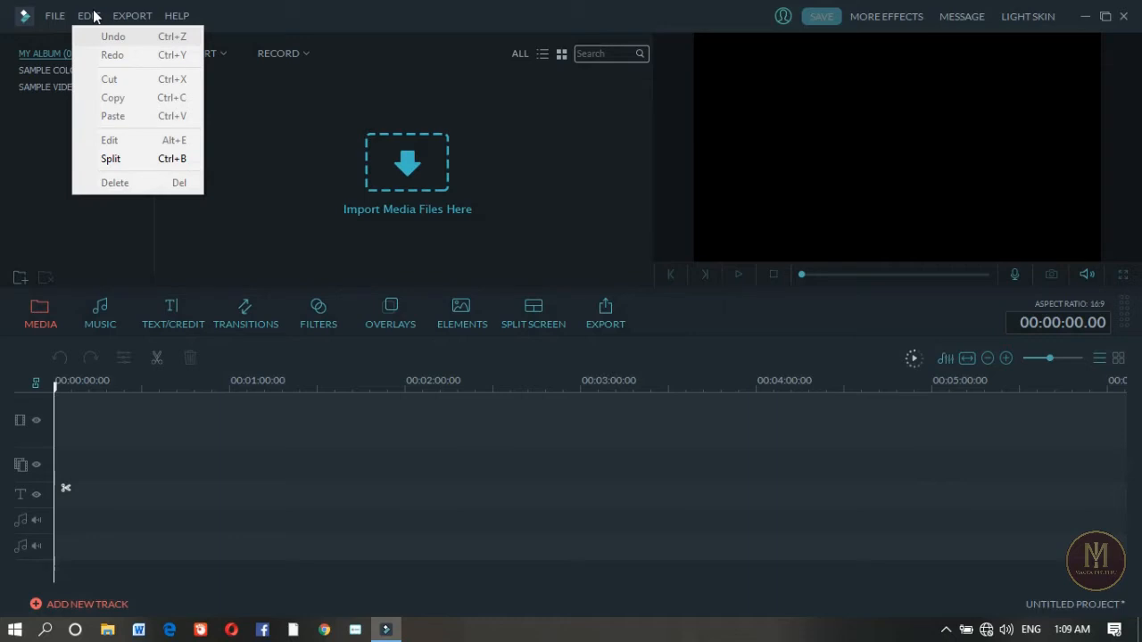
mouse_move(129, 15)
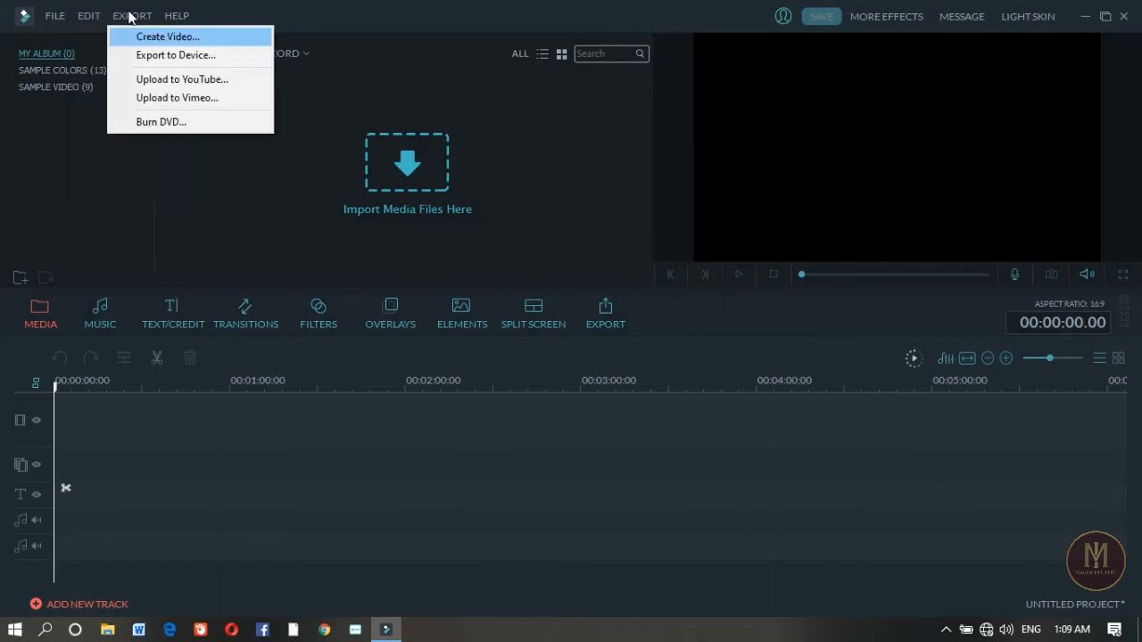
mouse_move(179, 18)
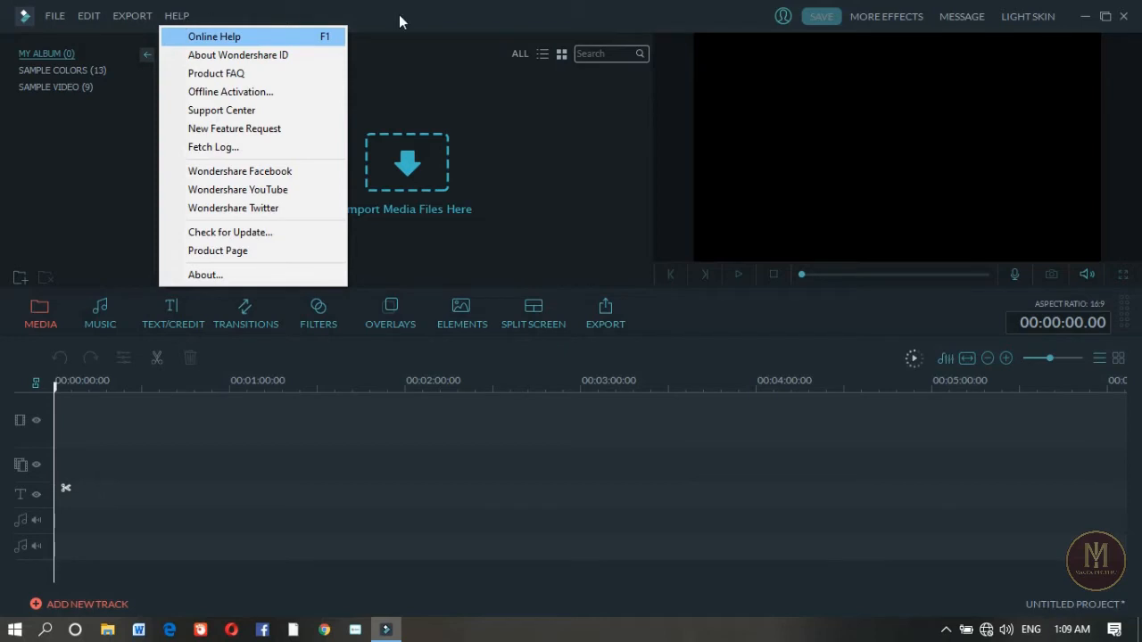
left_click(743, 20)
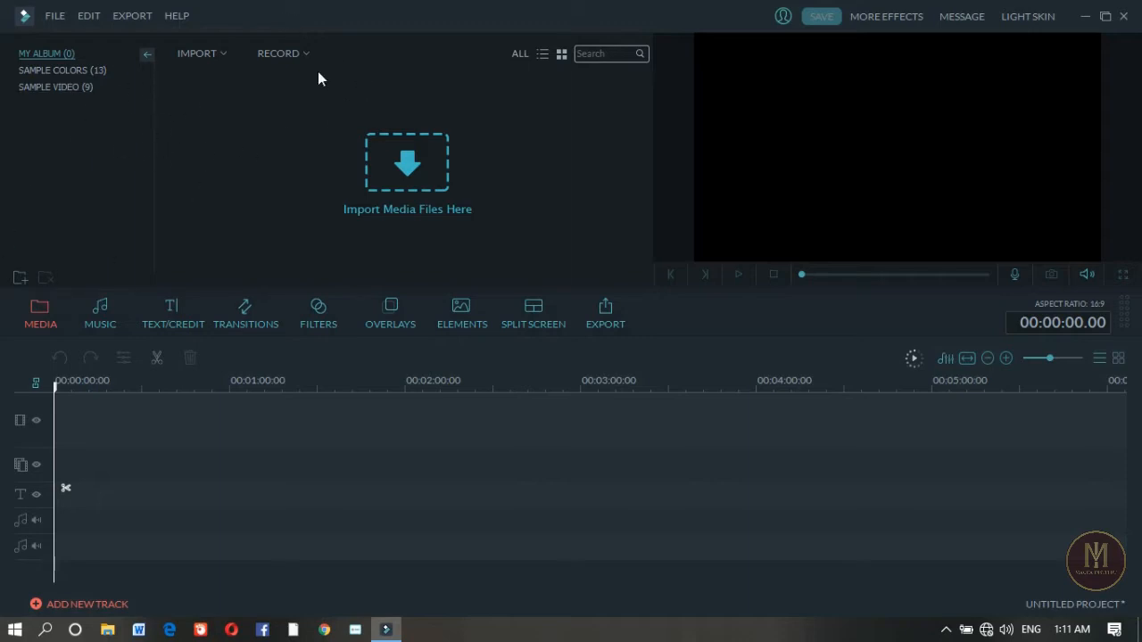
Step: Review the options for importing media and for recording from webcam, PC screen or voiceover
left_click(223, 54)
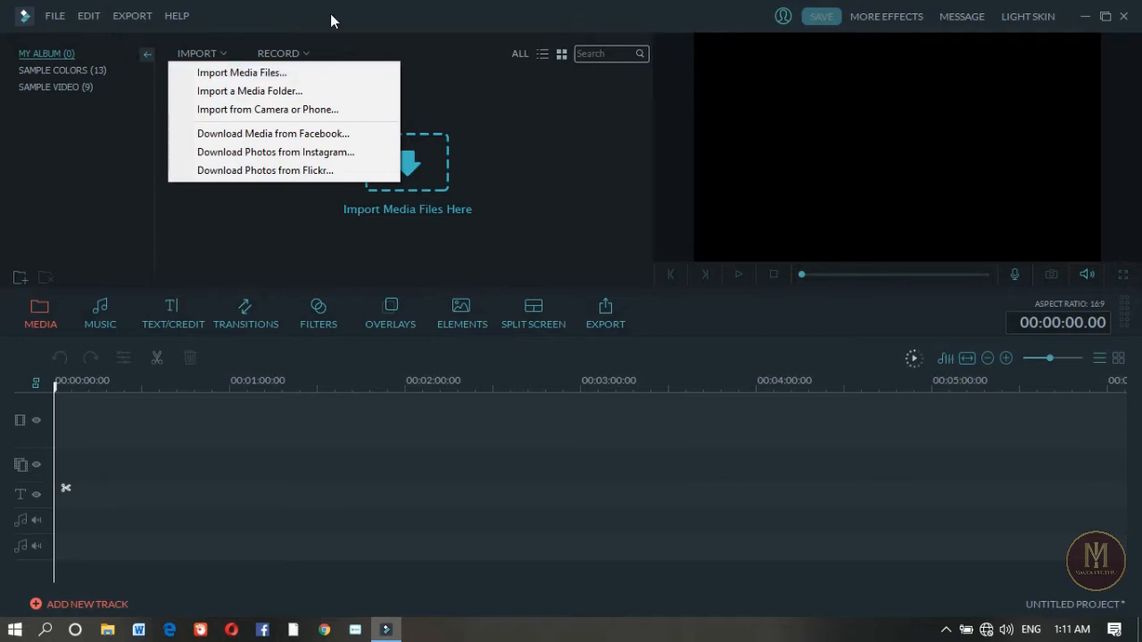
left_click(310, 30)
left_click(302, 51)
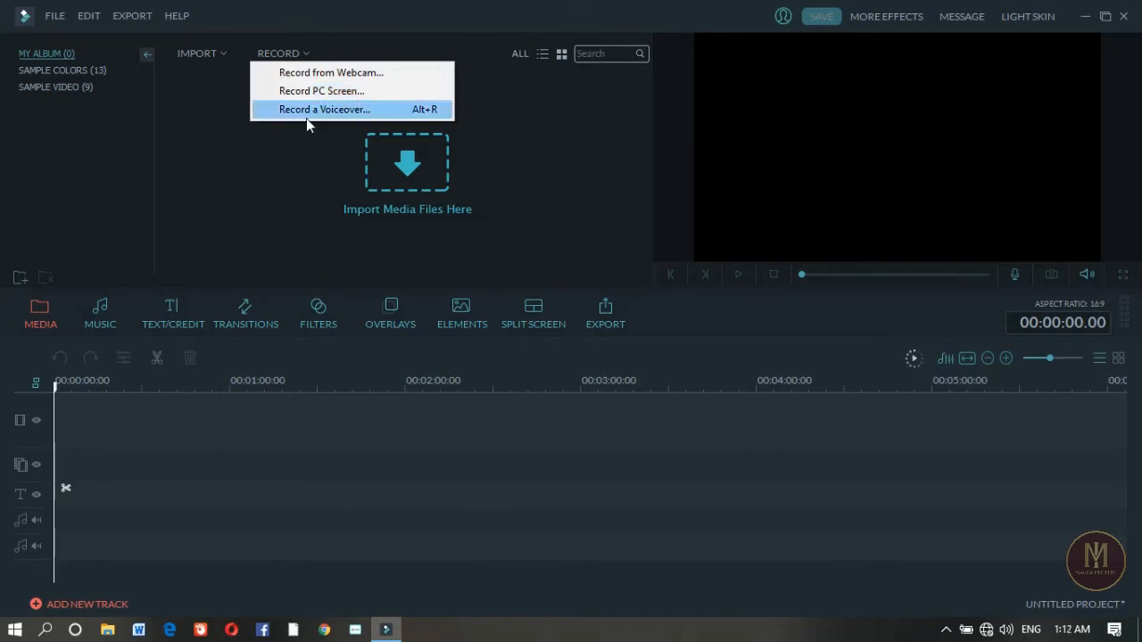
left_click(492, 43)
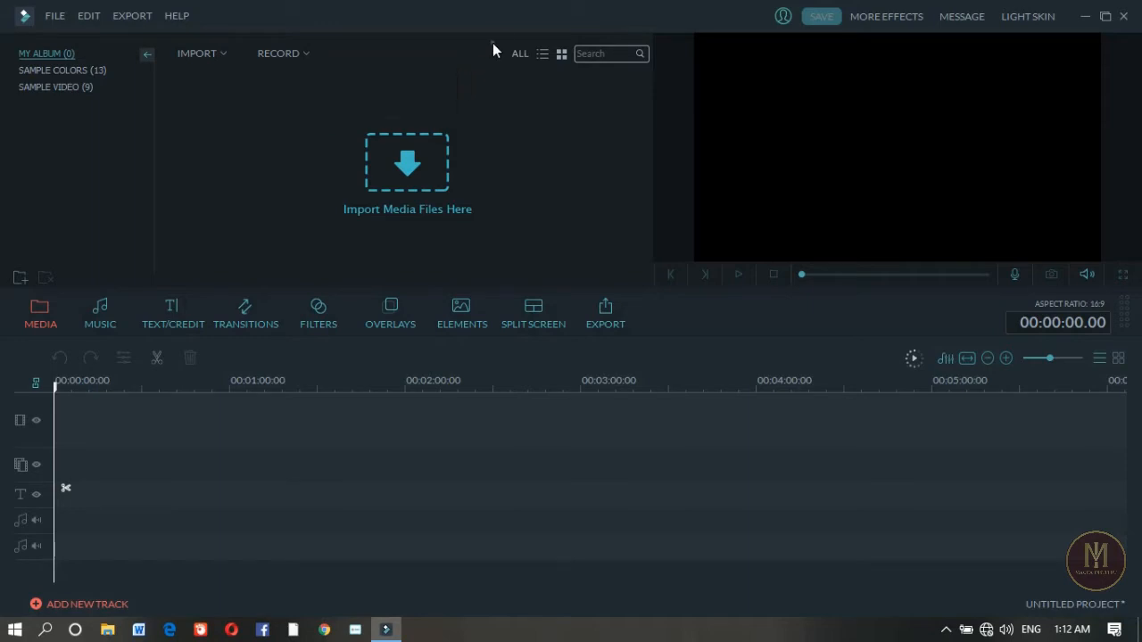
Step: Browse the complete music library
left_click(96, 323)
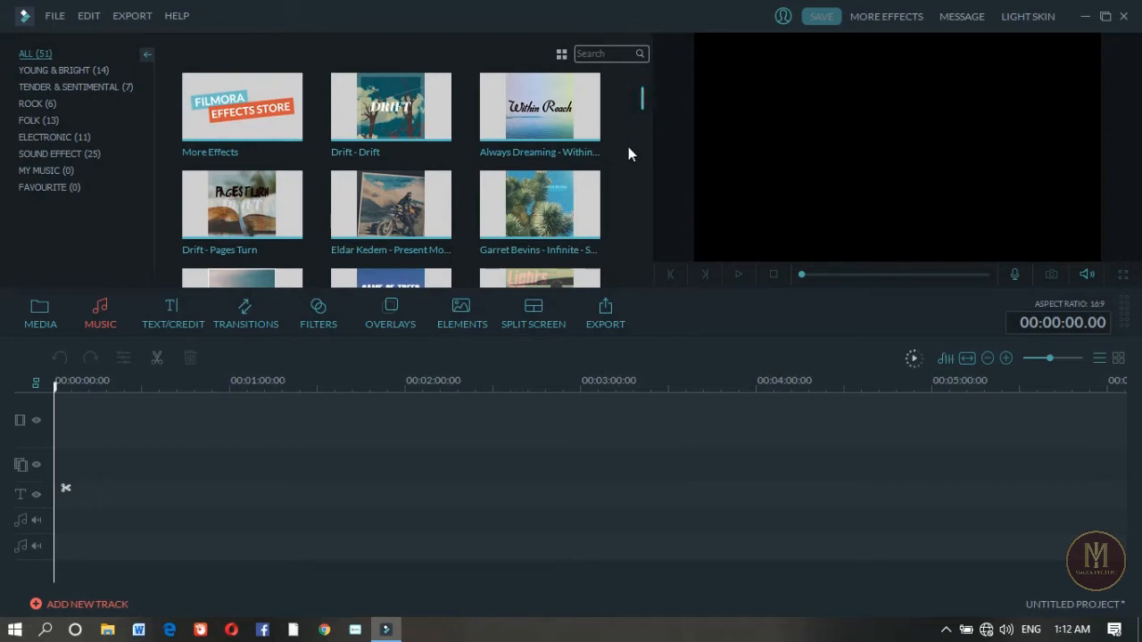
scroll(637, 148, "down", 10)
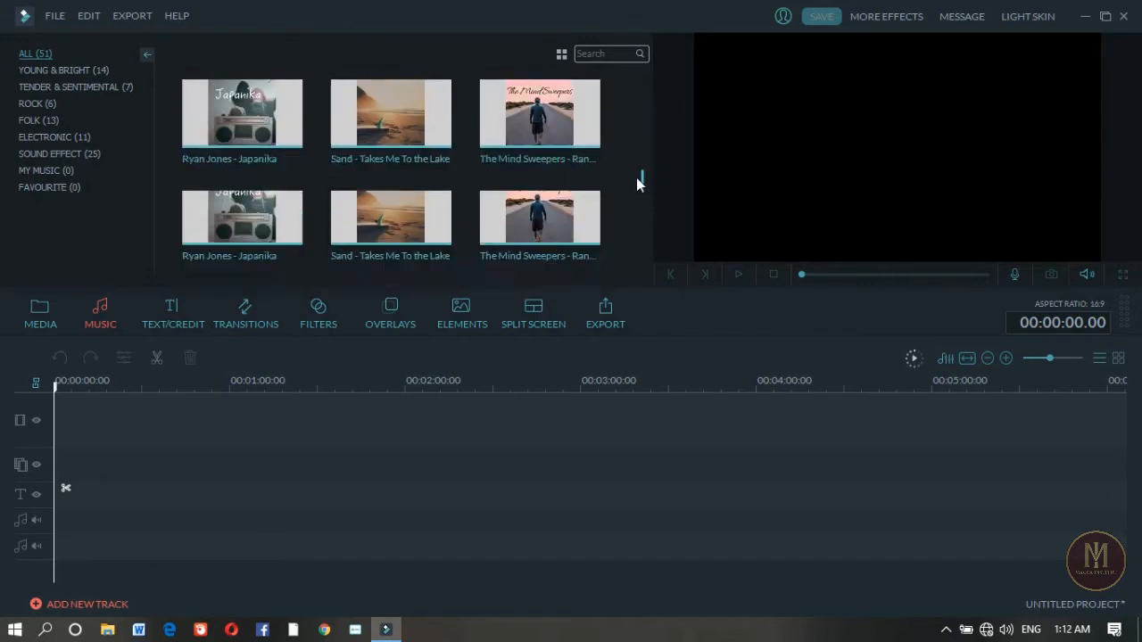
scroll(624, 179, "down", 3)
scroll(617, 179, "up", 15)
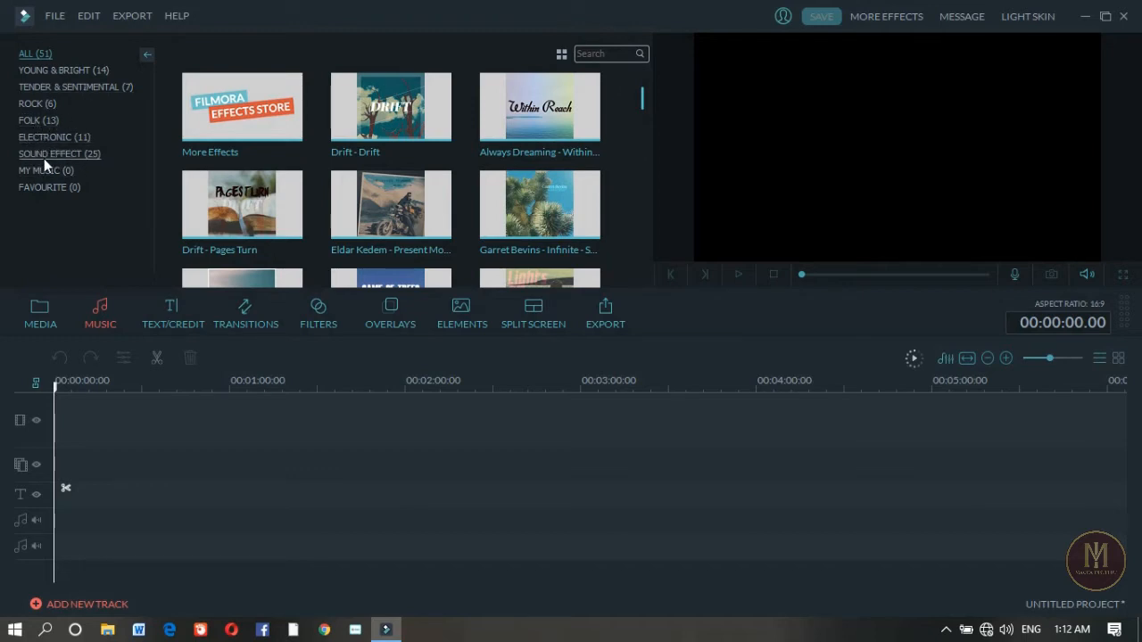
Step: Look through the Sound Effect, Electronic, Folk, Rock, Tender & Sentimental and Young & Bright music categories
left_click(84, 155)
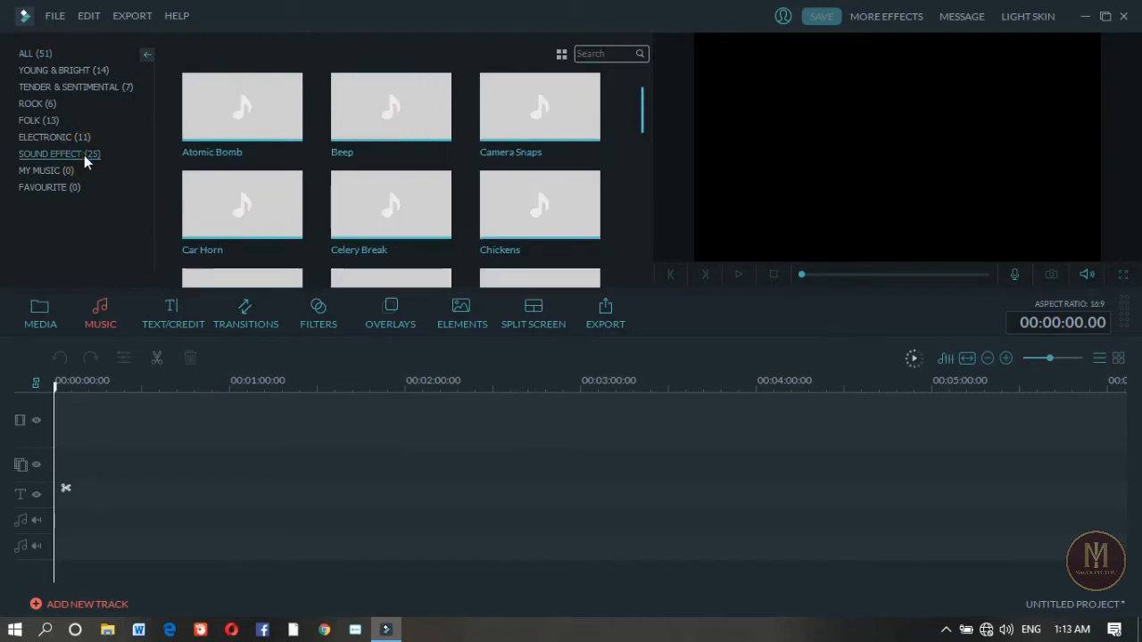
left_click(46, 138)
left_click(45, 121)
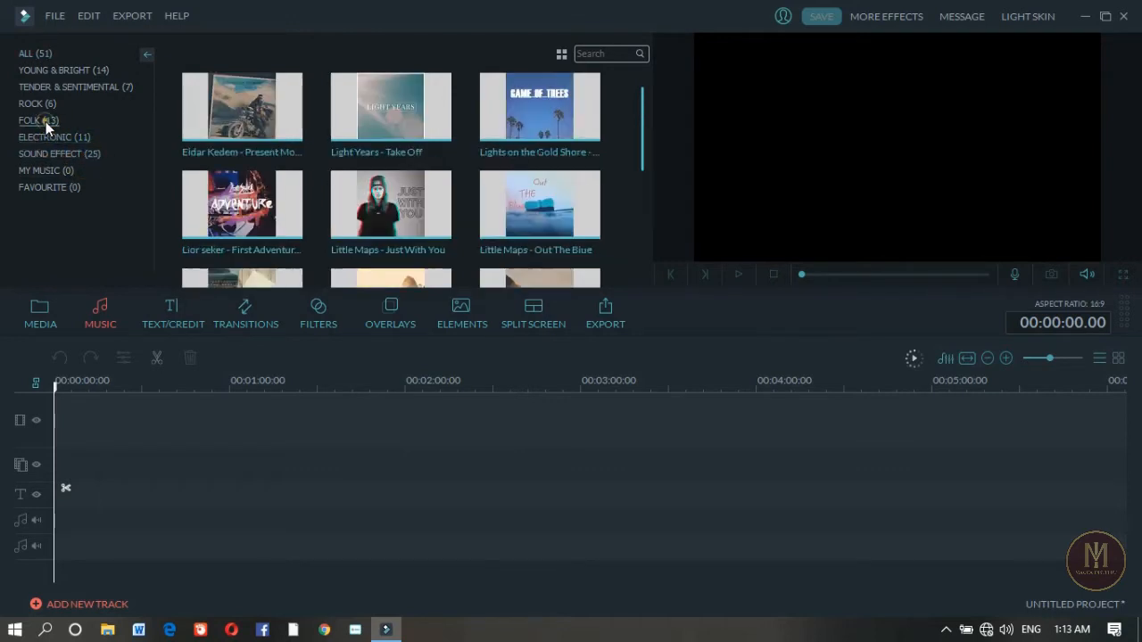
left_click(45, 105)
left_click(69, 85)
left_click(68, 71)
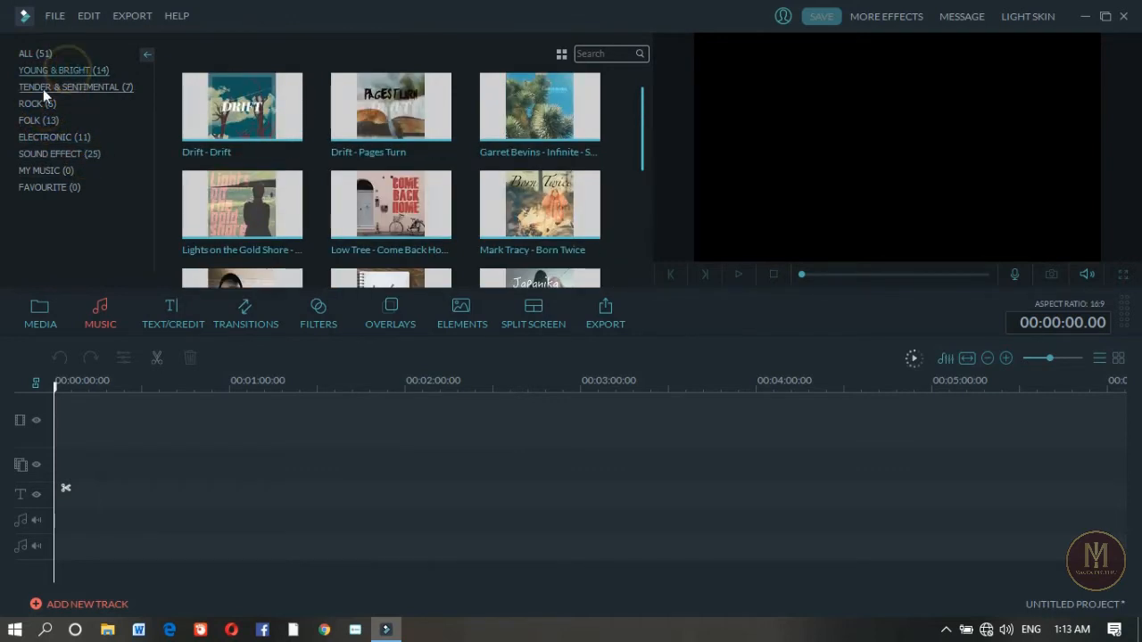
left_click(68, 87)
left_click(38, 121)
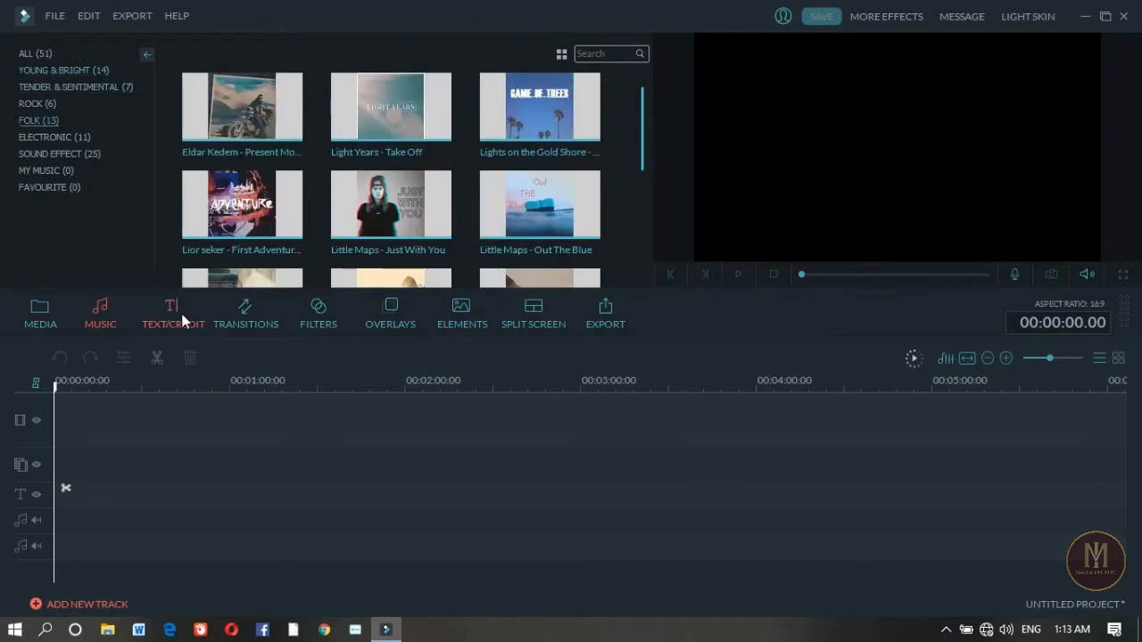
Step: Browse the complete collection of text and credit templates, including the openers and titles
left_click(175, 321)
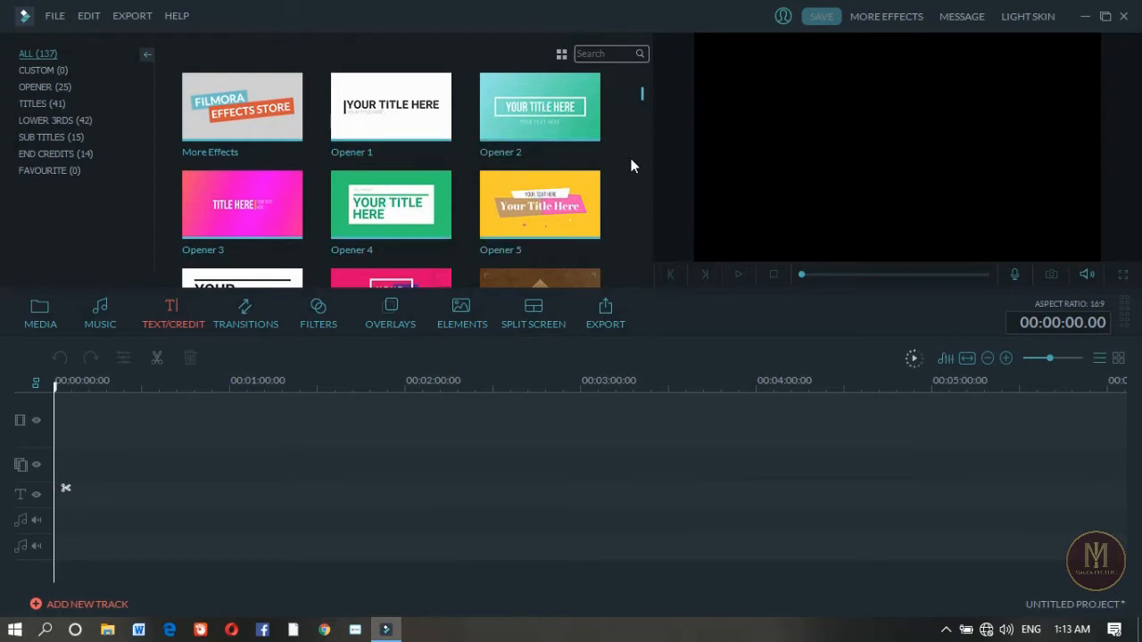
scroll(631, 165, "down", 10)
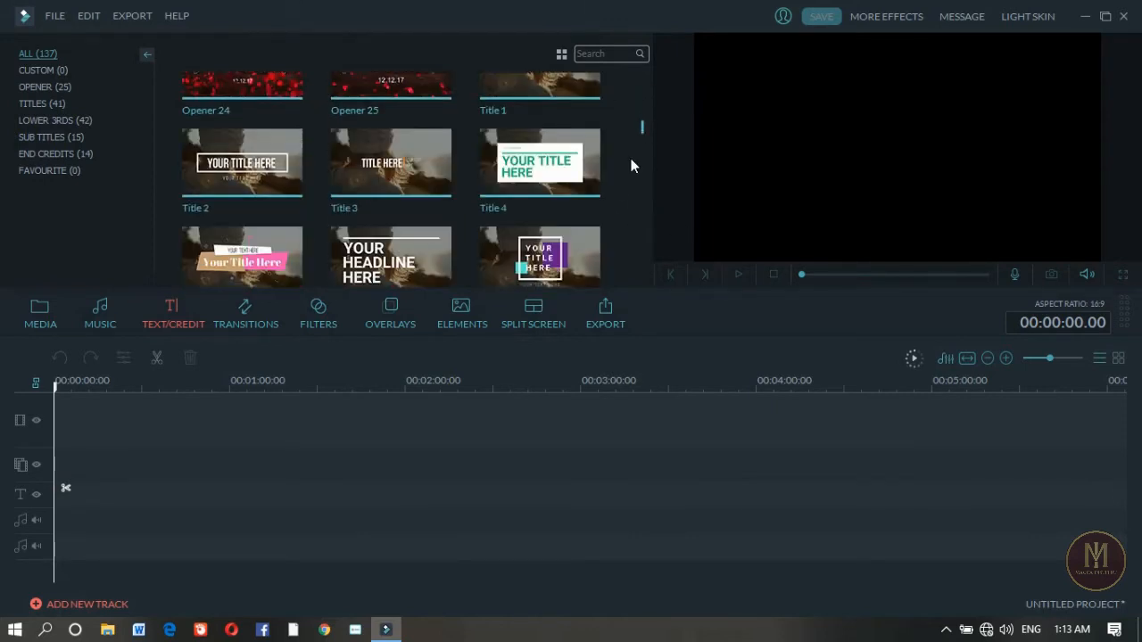
scroll(571, 169, "down", 2)
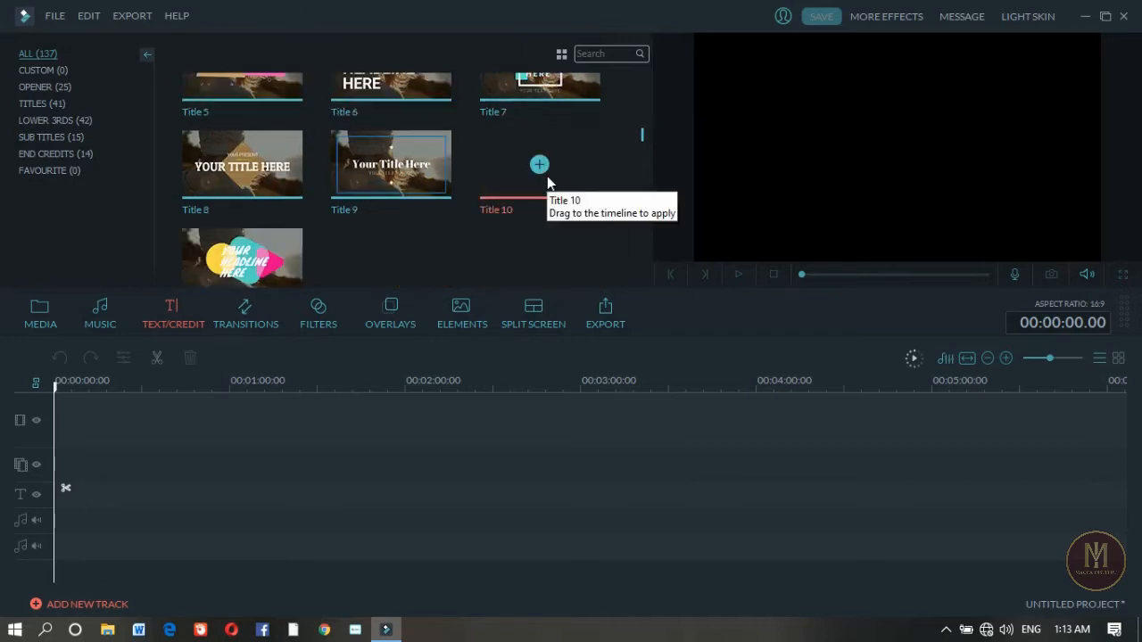
scroll(548, 178, "down", 1)
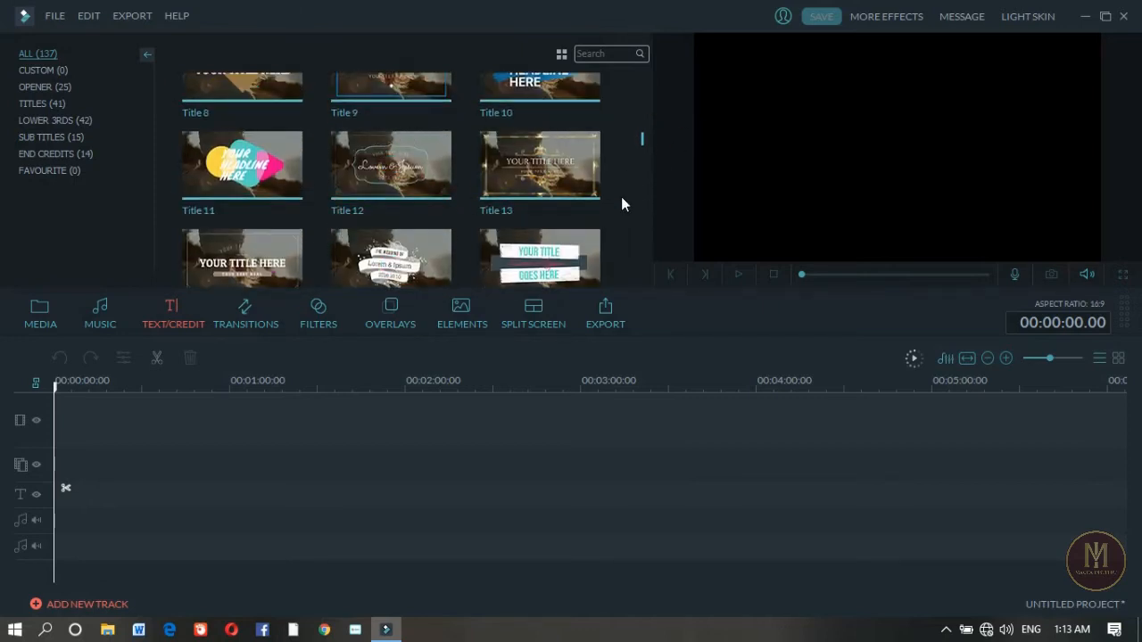
scroll(625, 198, "up", 8)
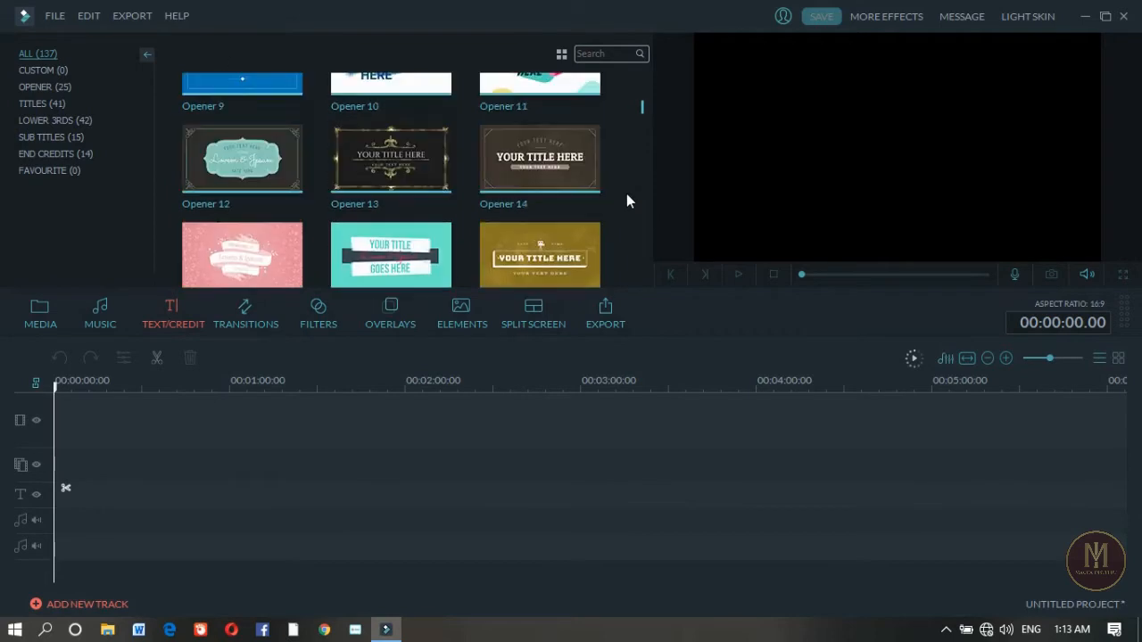
scroll(626, 193, "up", 3)
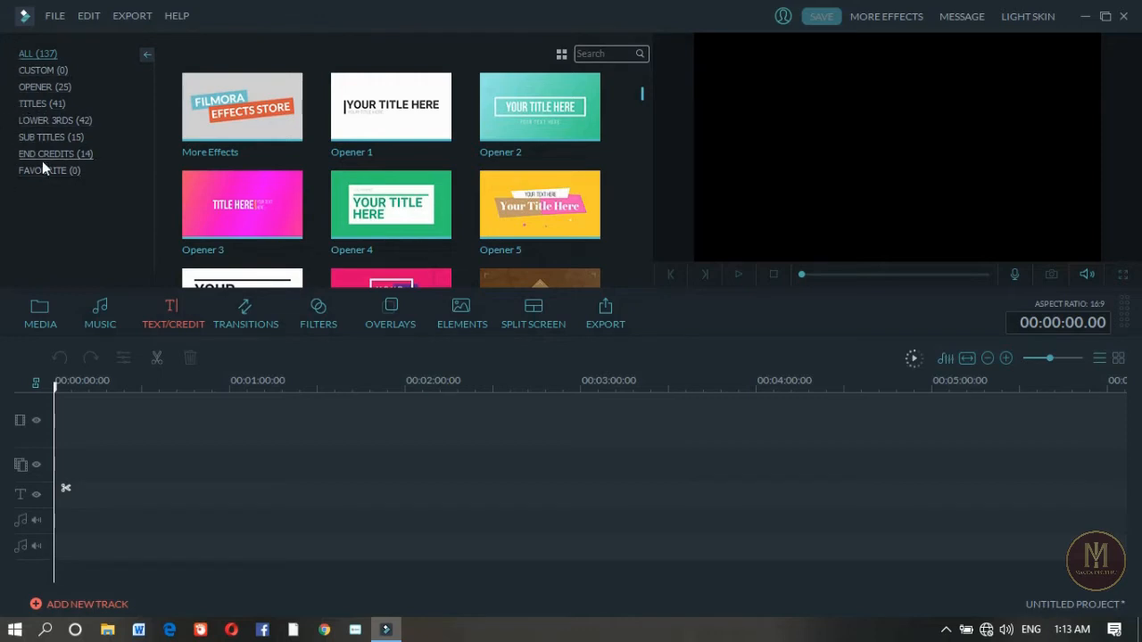
Step: Examine the Opener, Titles, Sub Titles and End Credits template categories
left_click(46, 90)
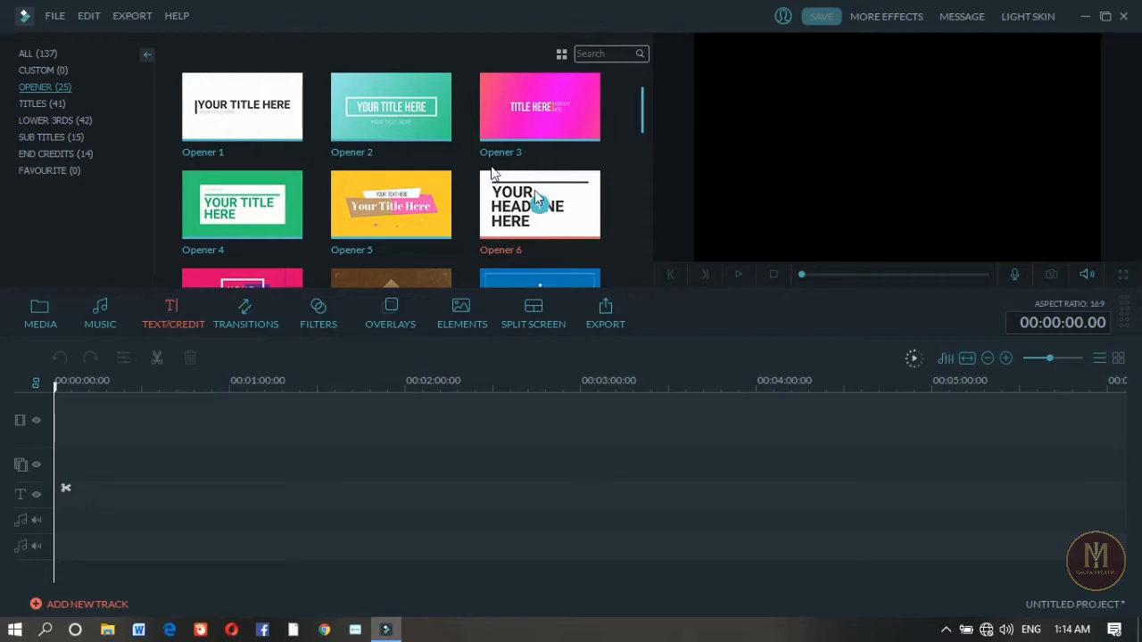
left_click(65, 107)
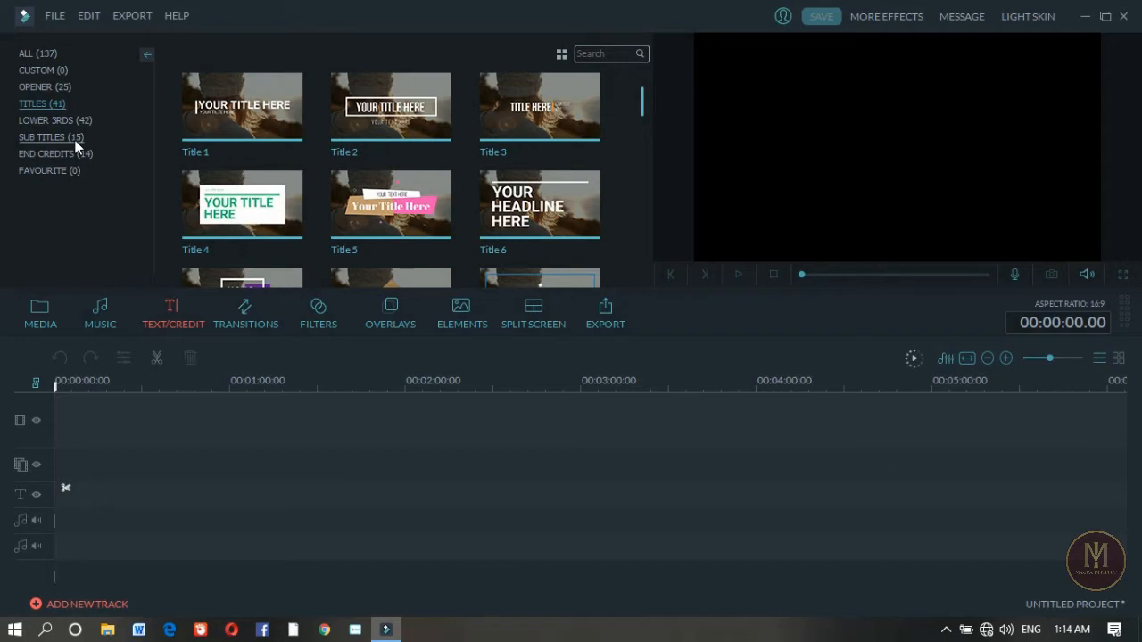
left_click(75, 140)
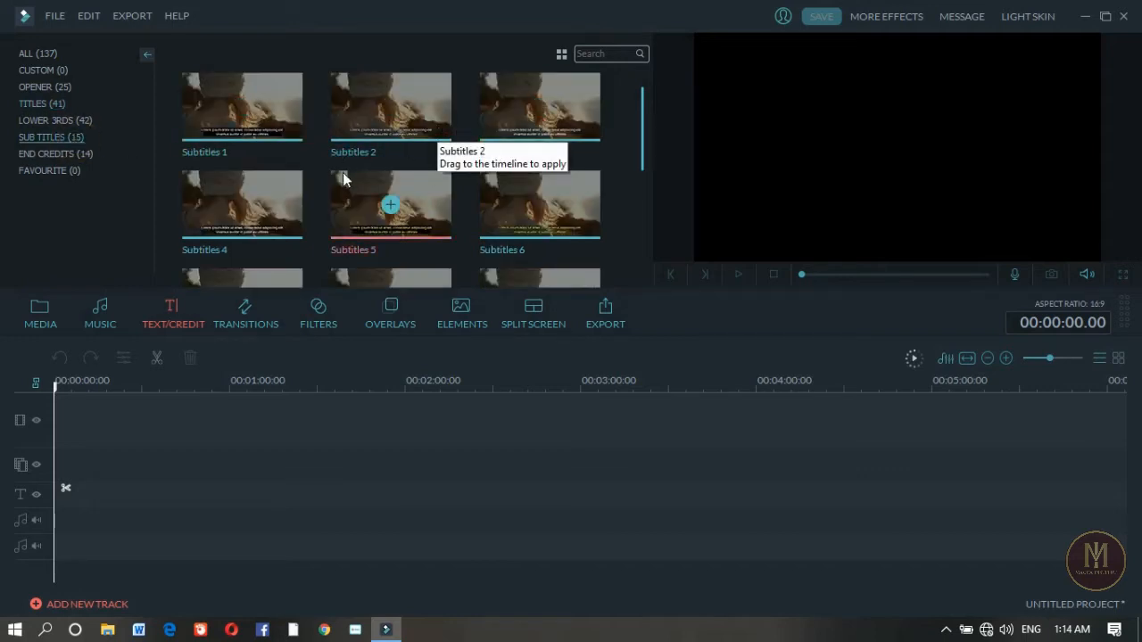
left_click(87, 158)
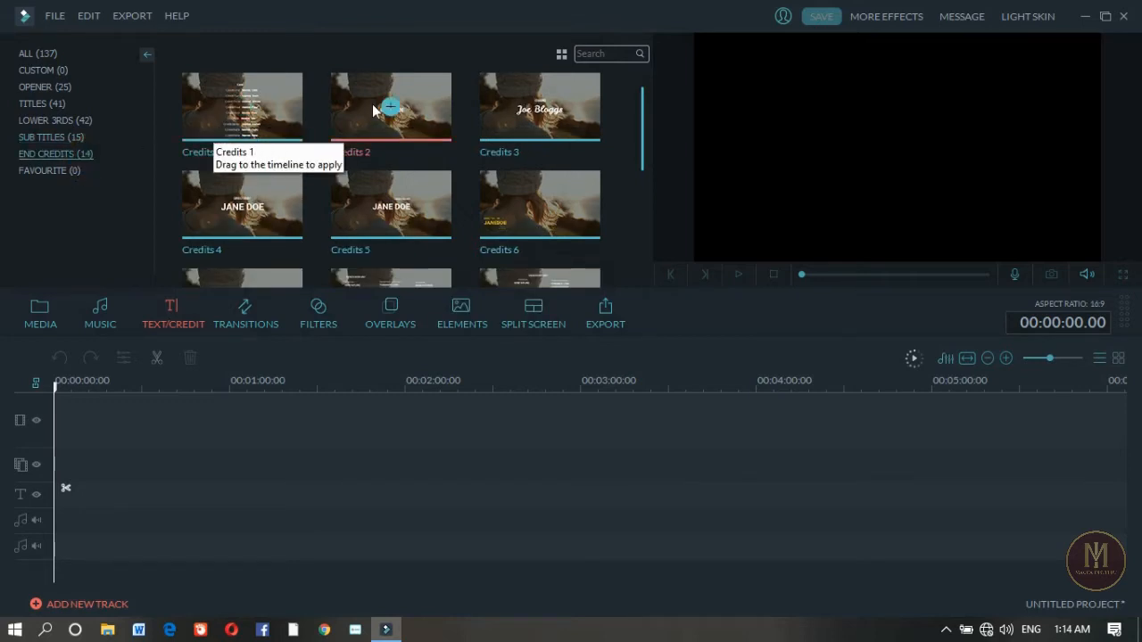
scroll(628, 125, "down", 5)
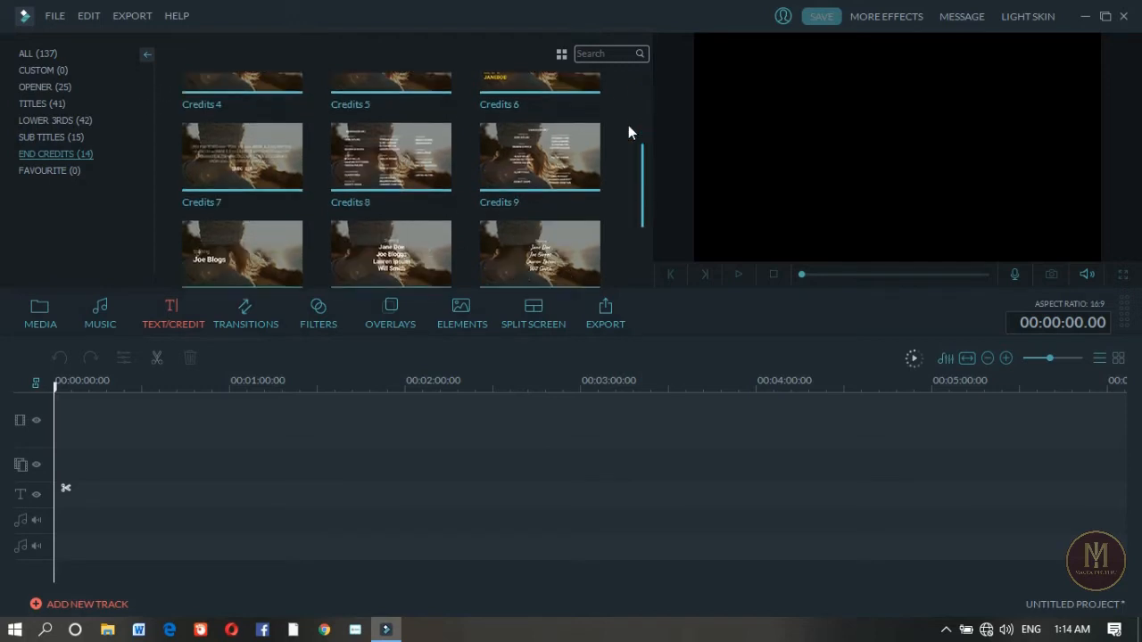
scroll(628, 132, "up", 5)
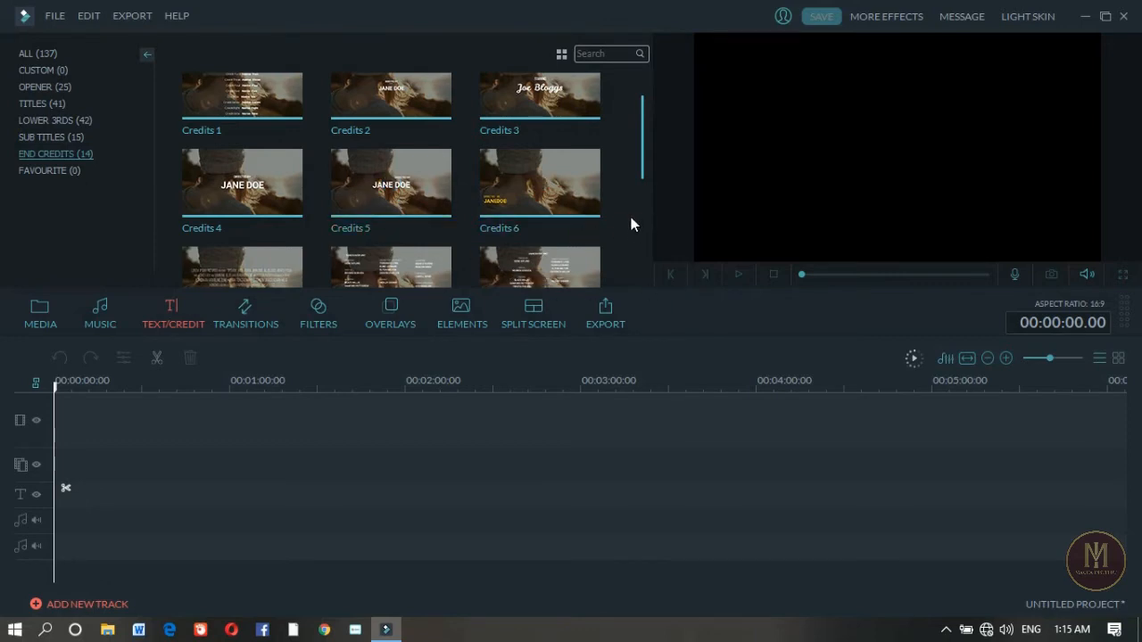
scroll(621, 218, "down", 3)
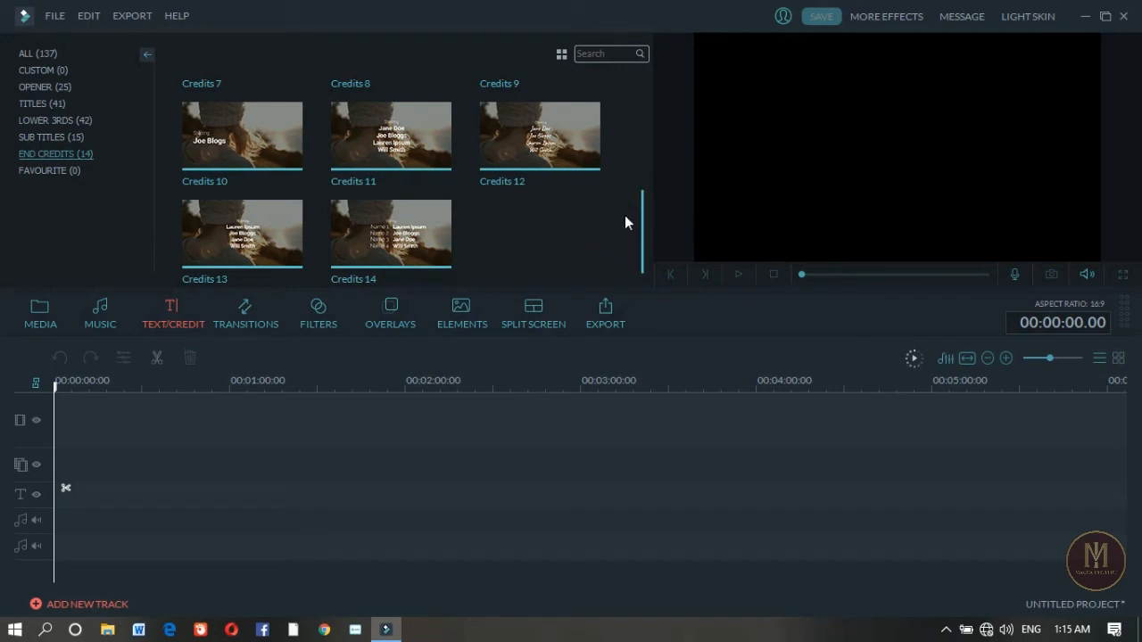
Step: Browse the complete collection of transitions, from Fade and Dissolve through the column merge and split effects
left_click(254, 317)
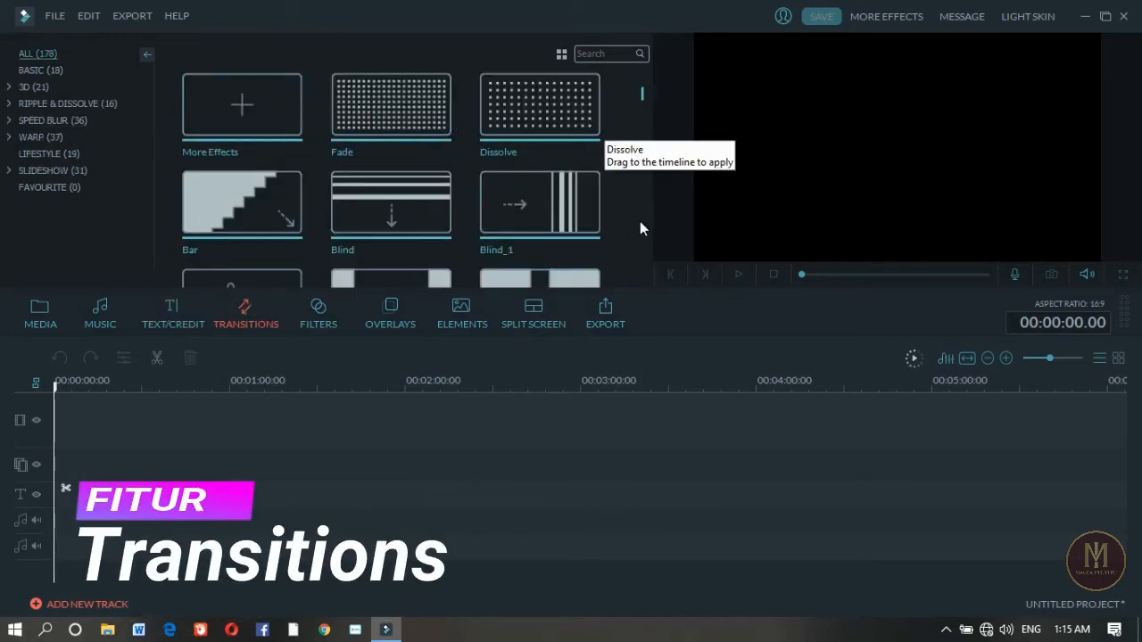
left_click(640, 221)
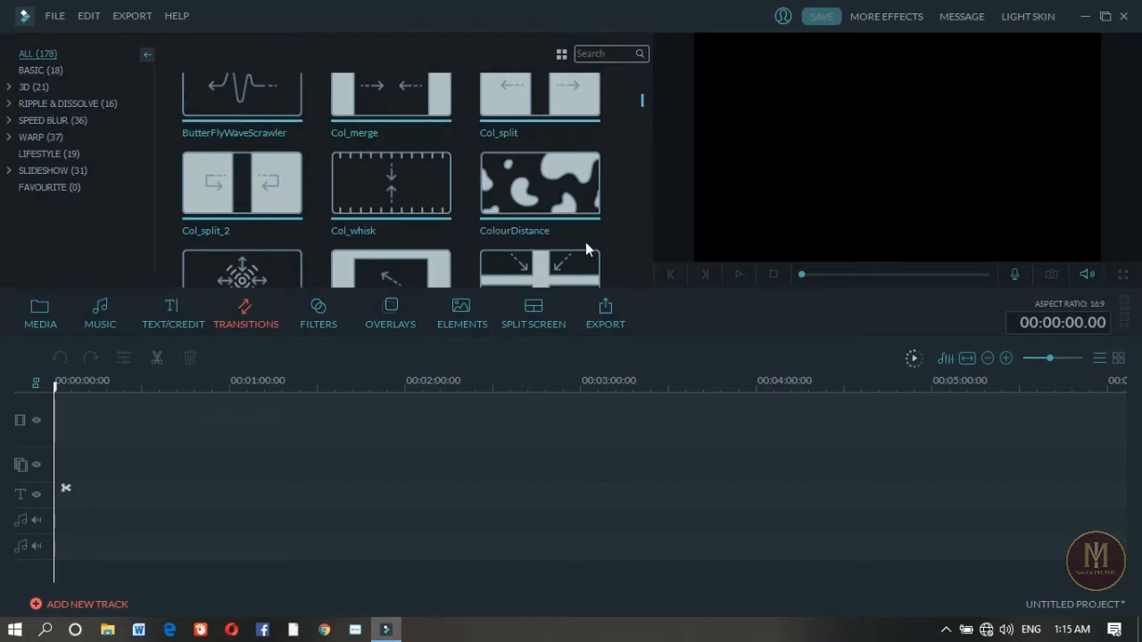
left_click(630, 210)
left_click(632, 216)
left_click_drag(644, 98, 644, 86)
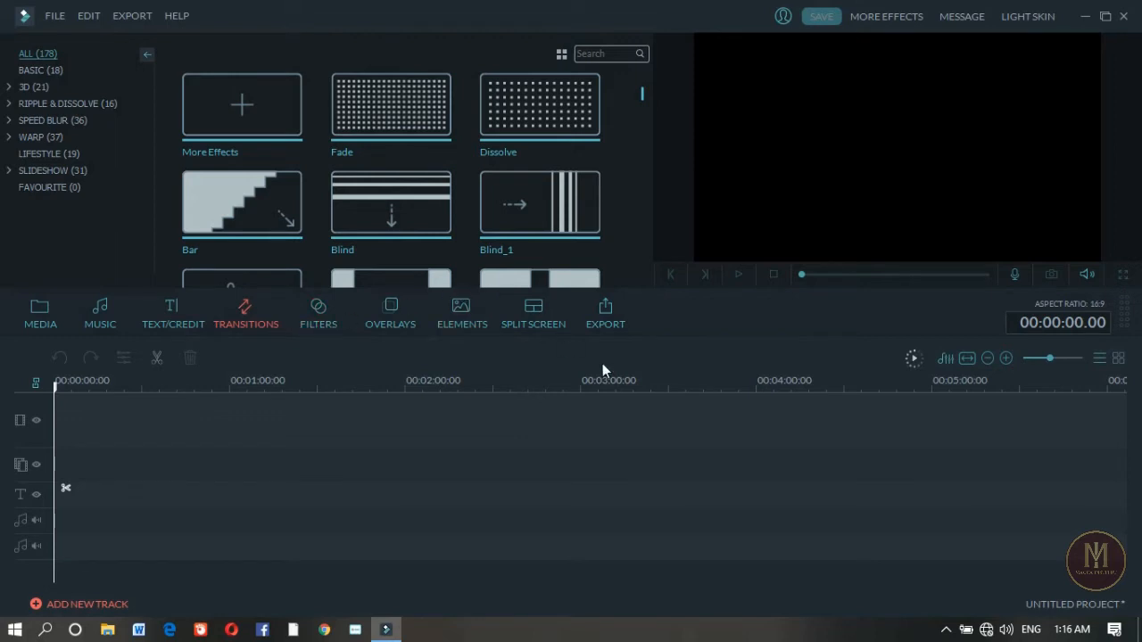
Step: Browse the complete filter library, including the shake, colour, background blur and rainbow filters, and return to its start
left_click(321, 314)
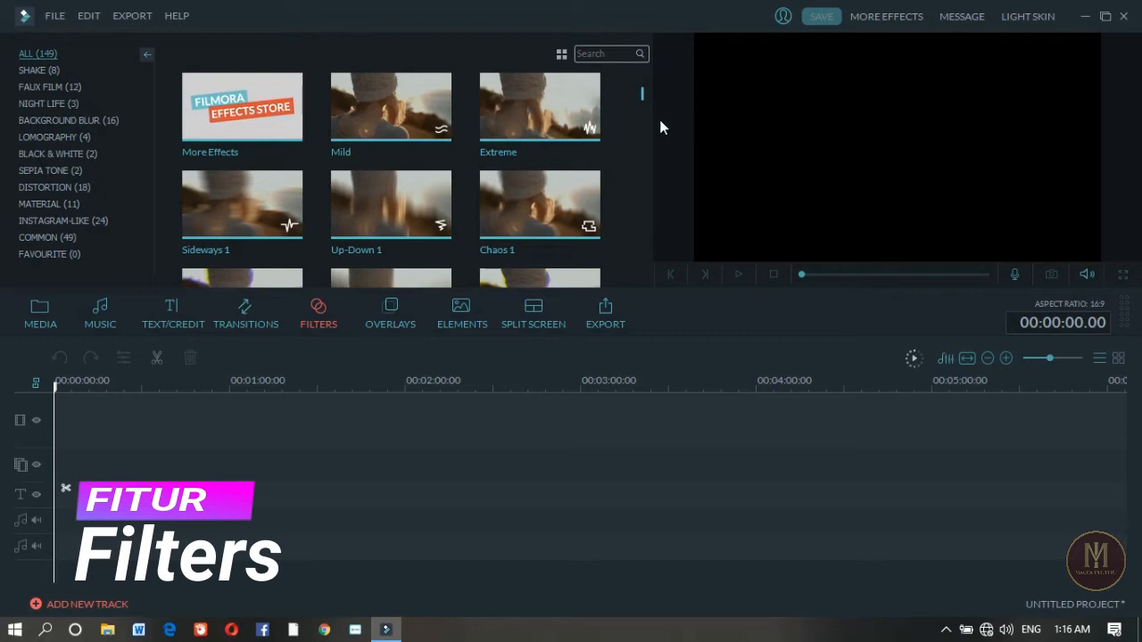
left_click(628, 164)
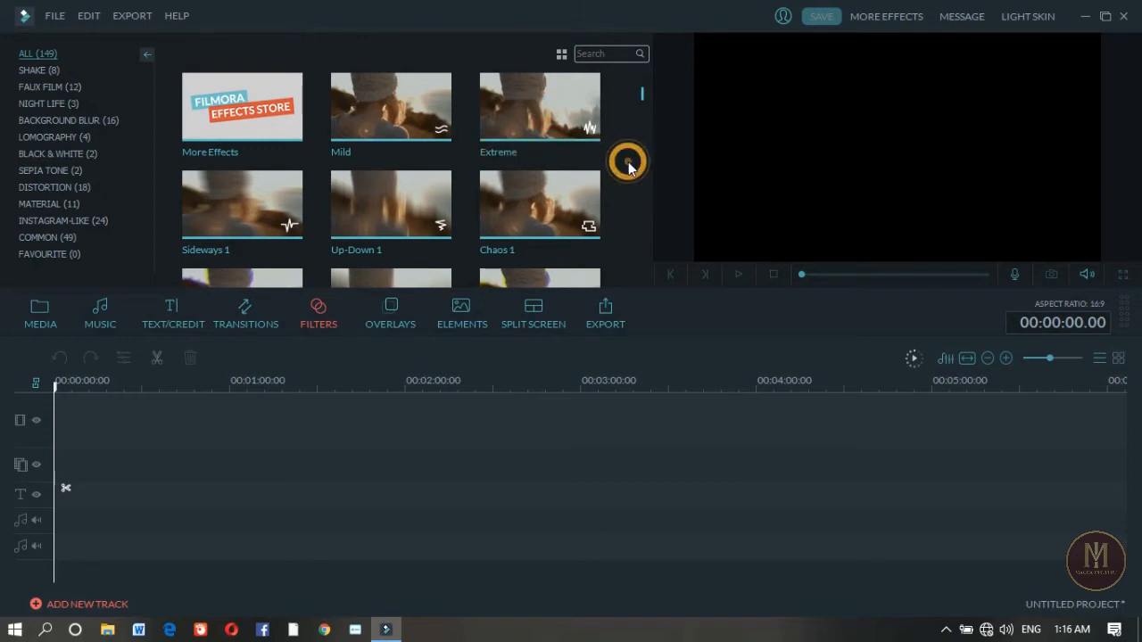
scroll(624, 168, "down", 3)
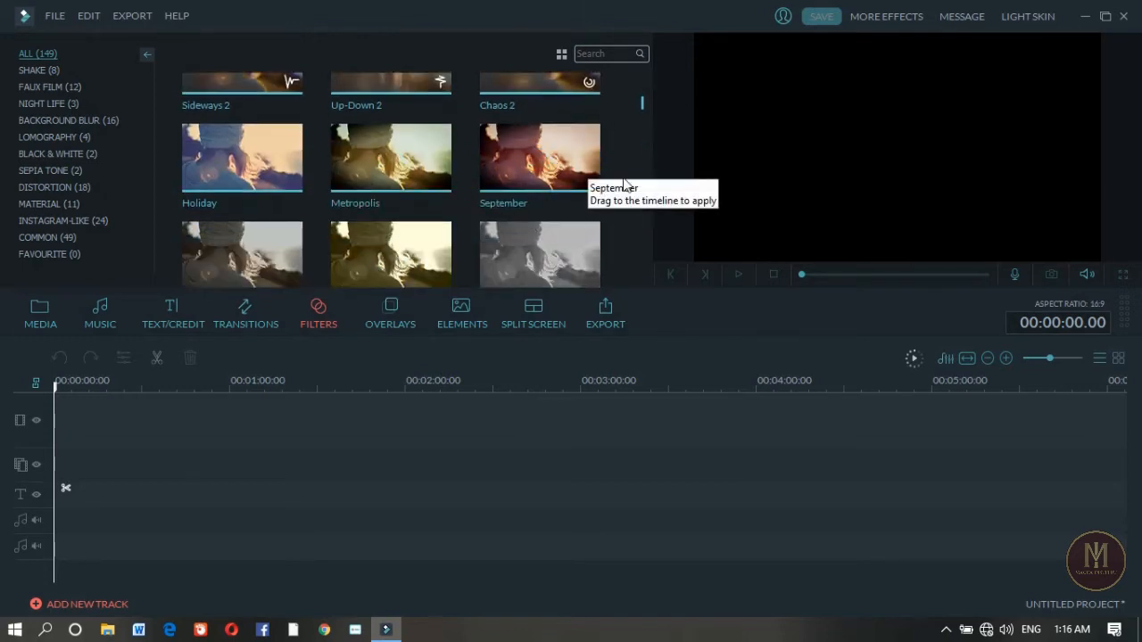
scroll(624, 183, "down", 3)
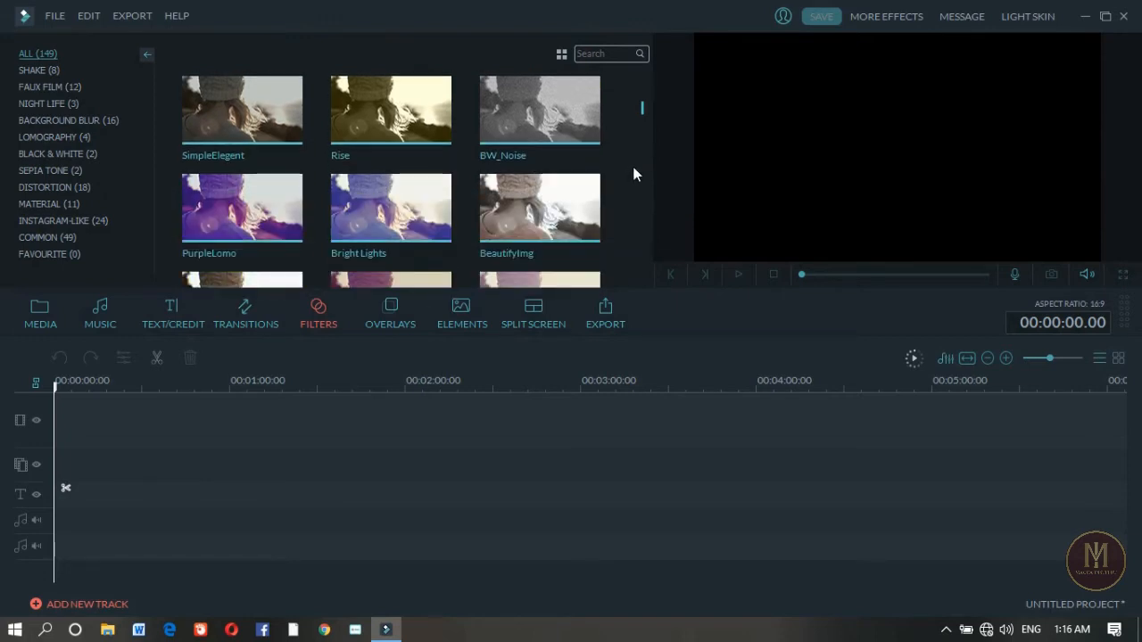
left_click(490, 225)
scroll(553, 203, "down", 2)
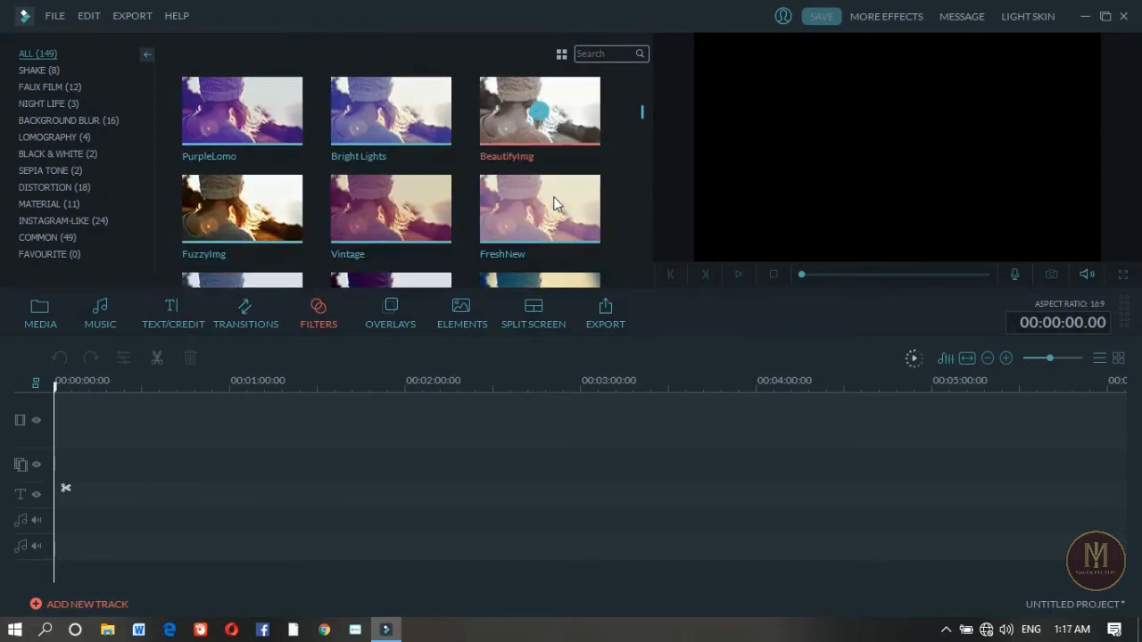
scroll(561, 196, "down", 5)
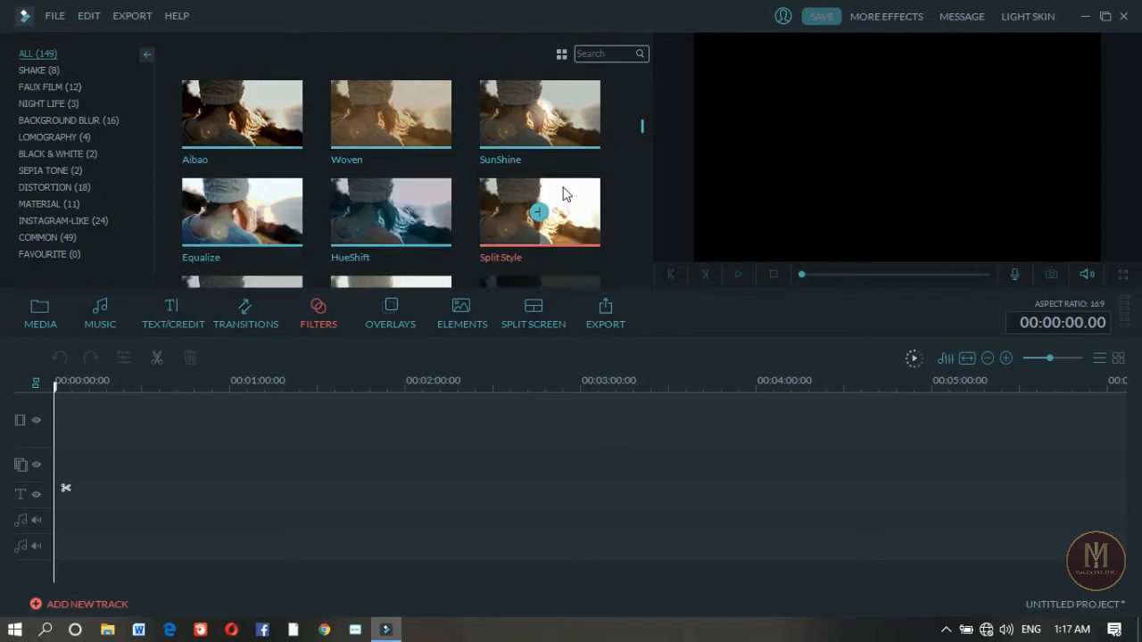
scroll(563, 193, "down", 10)
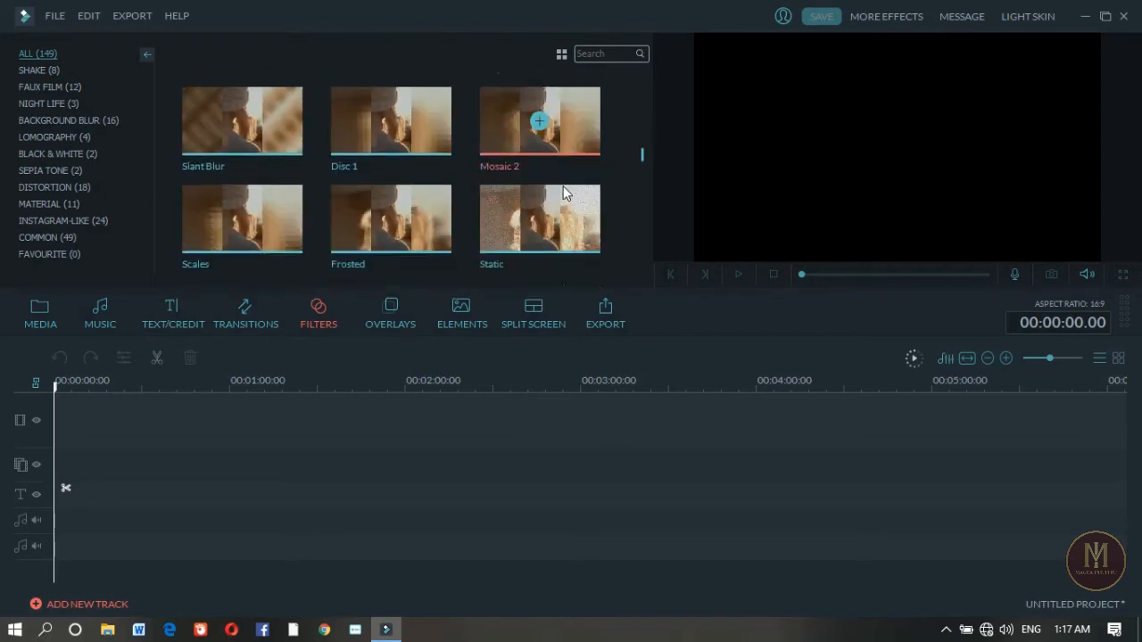
scroll(563, 189, "down", 6)
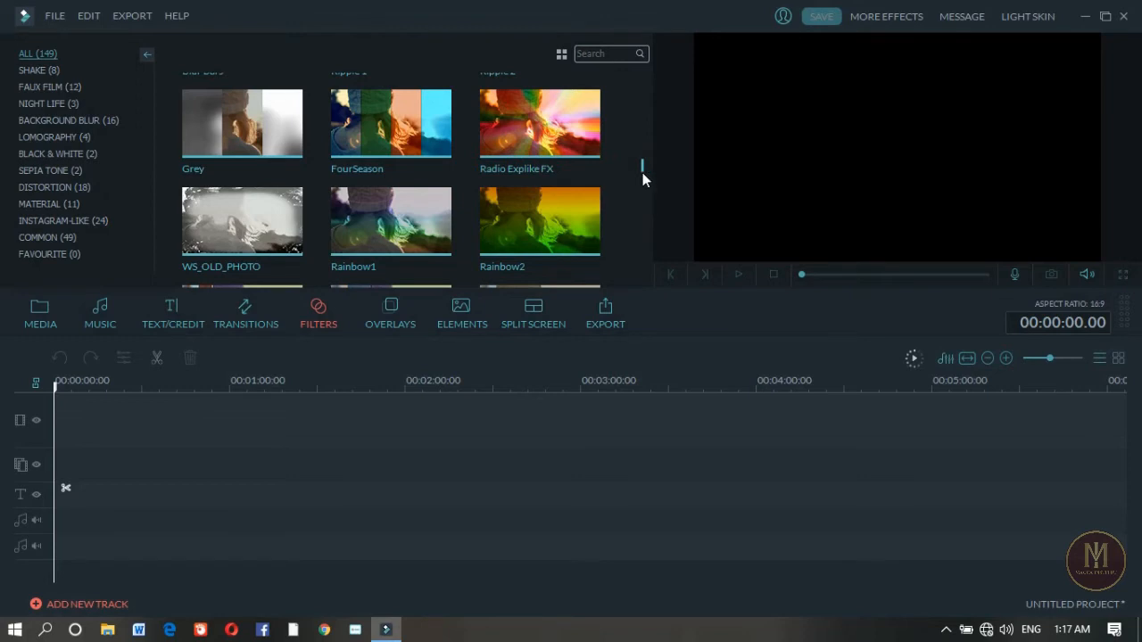
left_click_drag(641, 210, 640, 159)
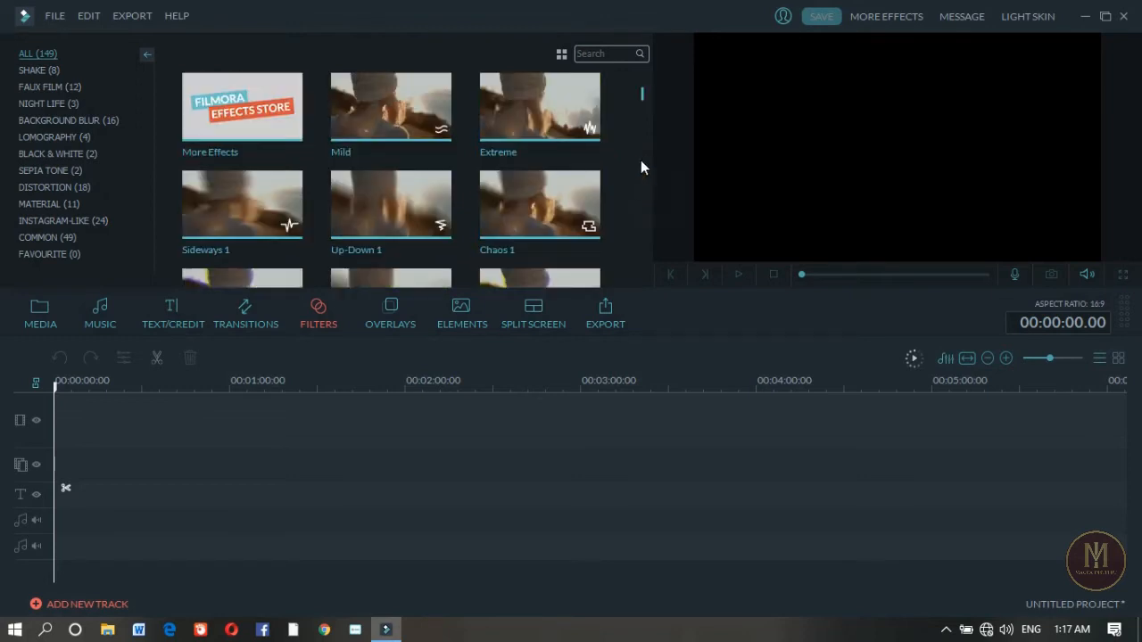
Step: Look through the complete overlay library, including the frame, film, glitch, viewfinder and bokeh blur overlays
left_click(395, 323)
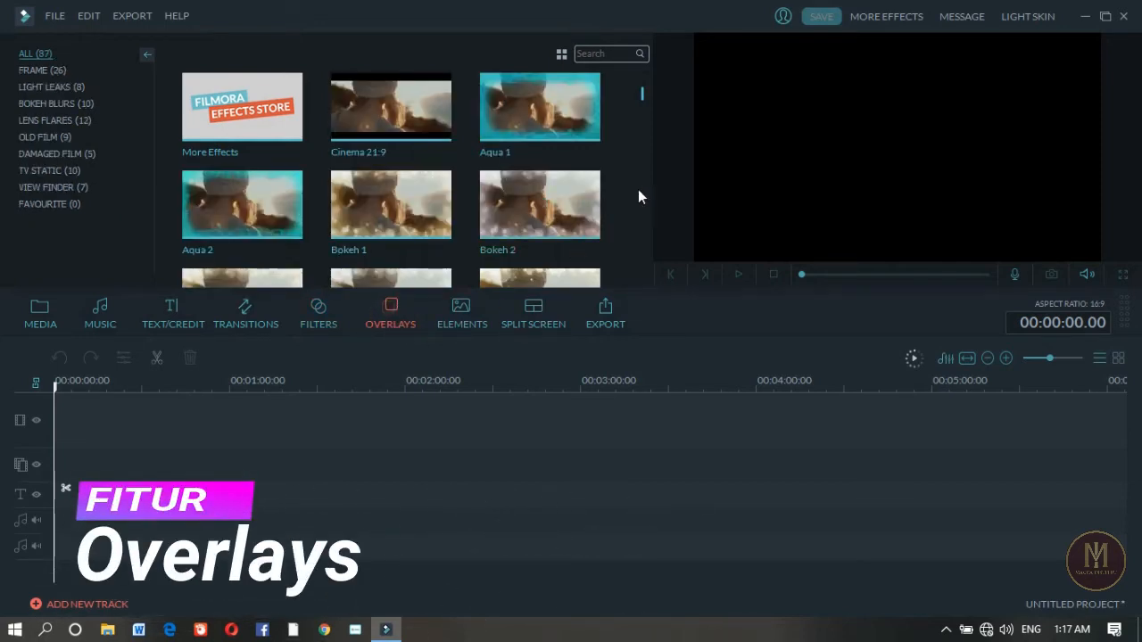
left_click(622, 211)
left_click(632, 147)
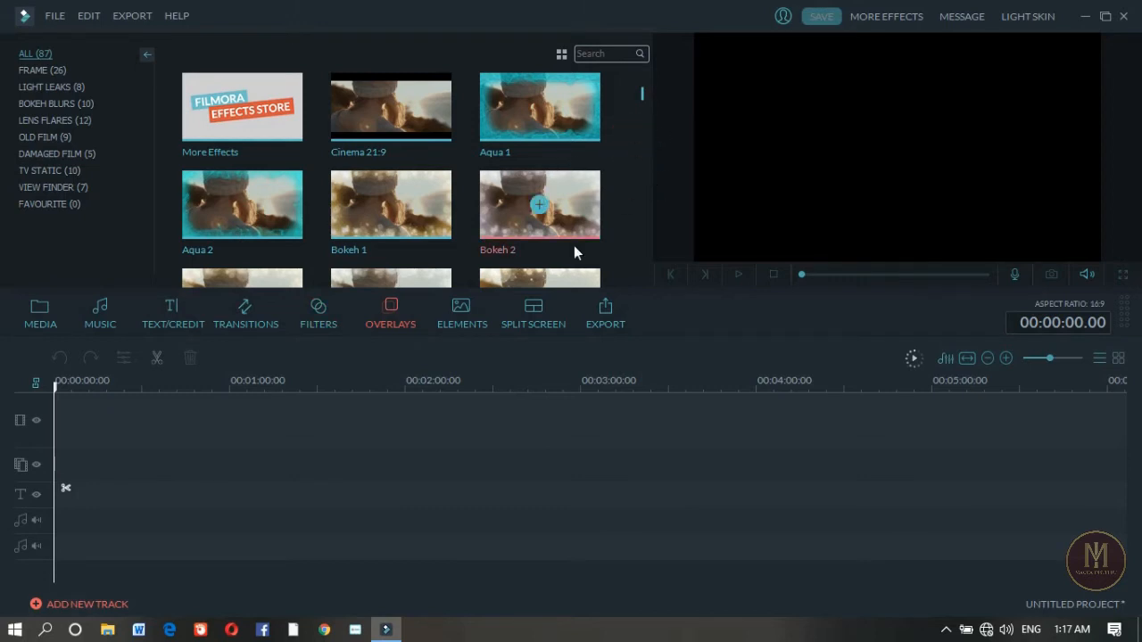
mouse_move(641, 92)
left_mouse_down()
mouse_move(641, 105)
mouse_move(641, 70)
left_mouse_up()
scroll(590, 223, "down", 2)
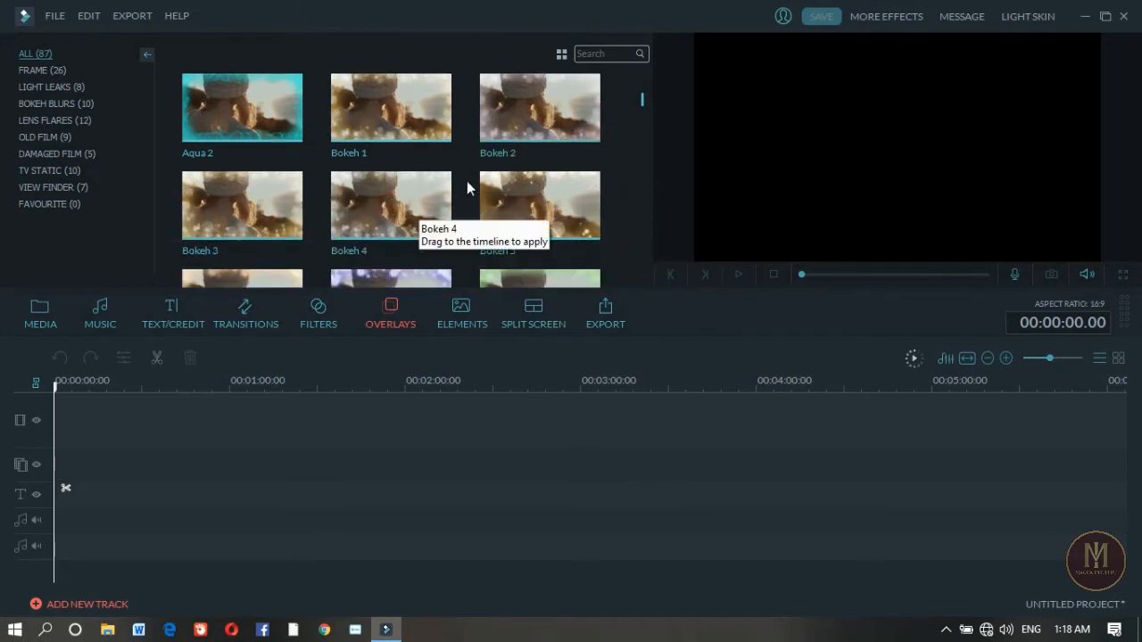
scroll(384, 160, "down", 3)
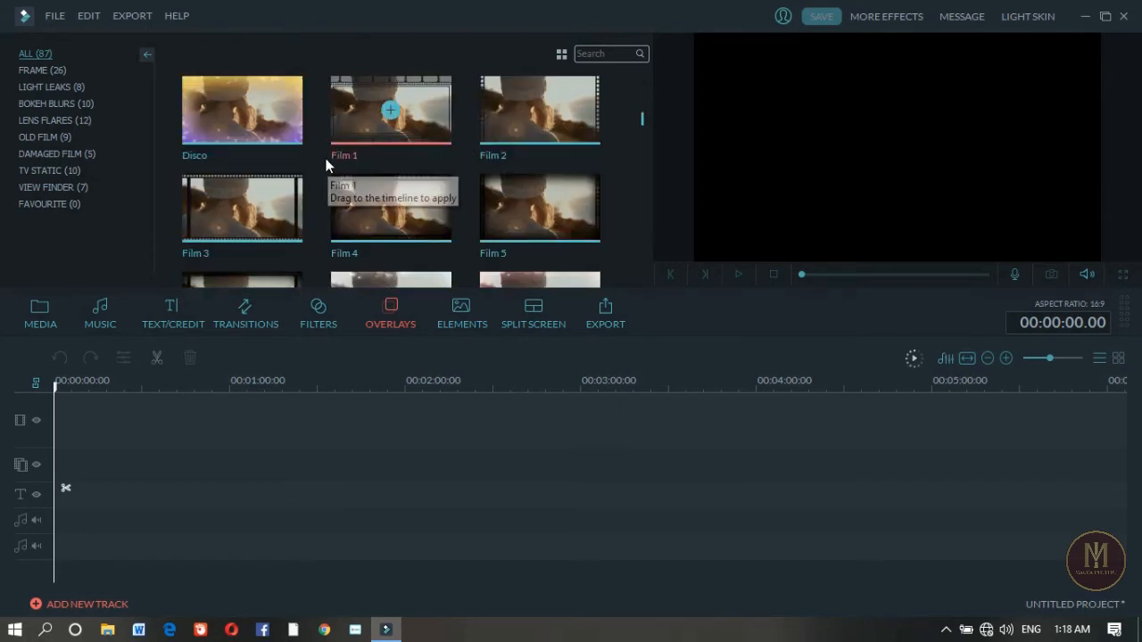
scroll(401, 179, "down", 5)
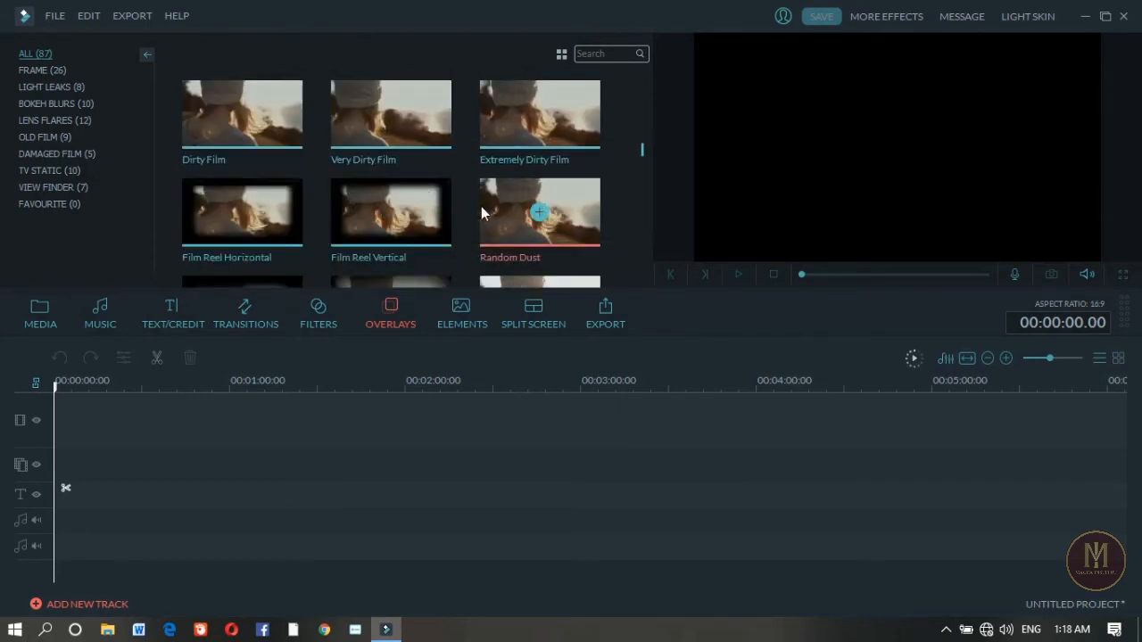
scroll(430, 169, "down", 5)
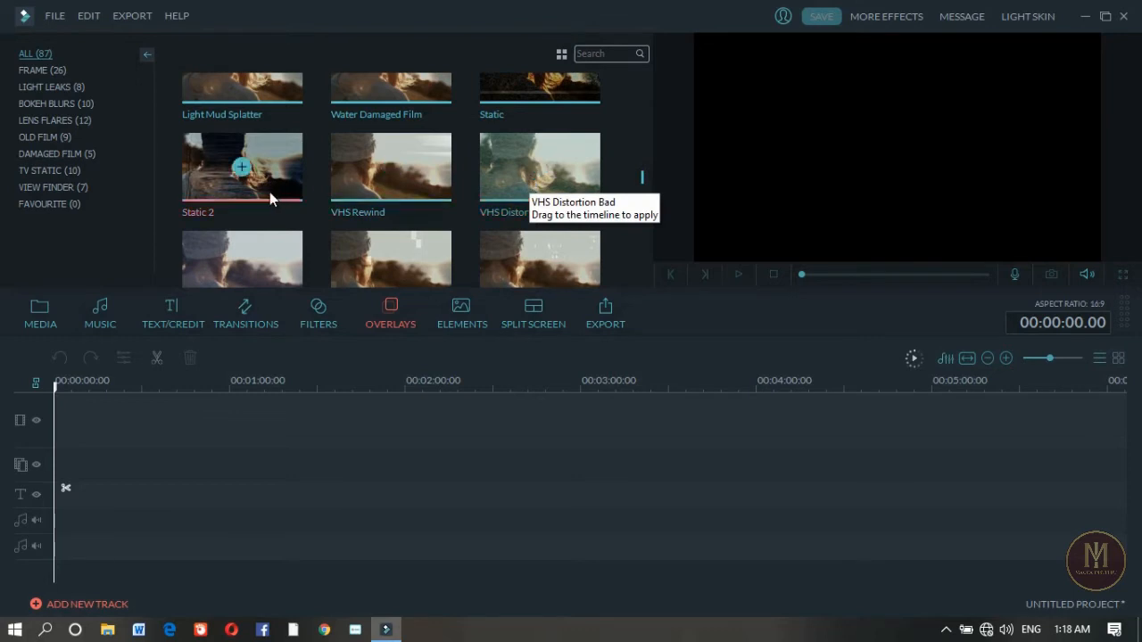
scroll(269, 191, "down", 2)
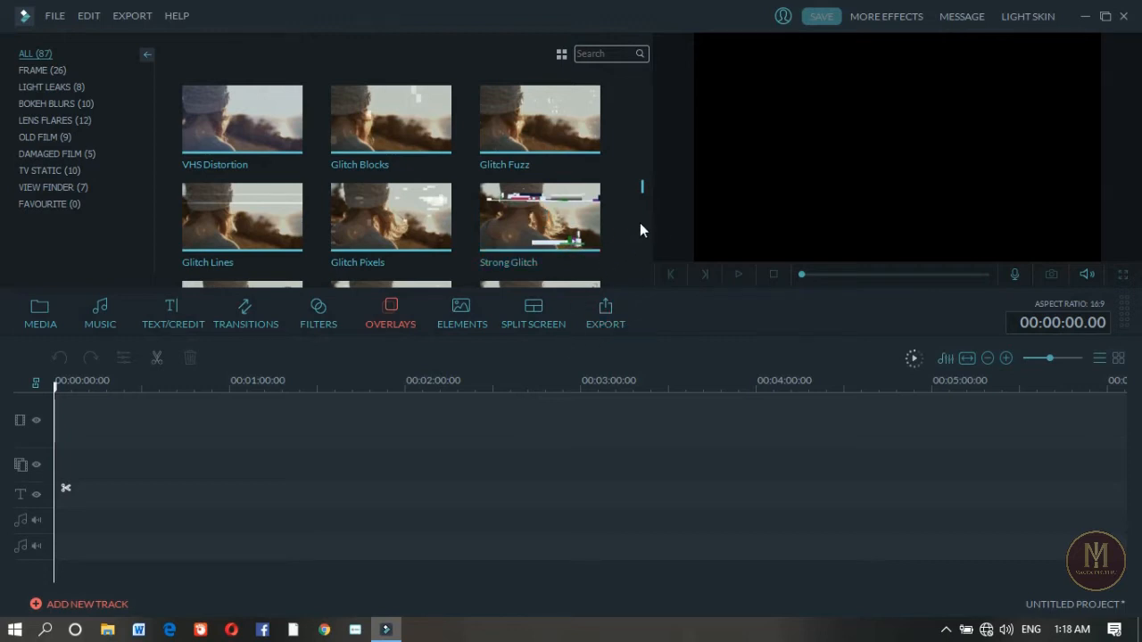
scroll(643, 203, "down", 3)
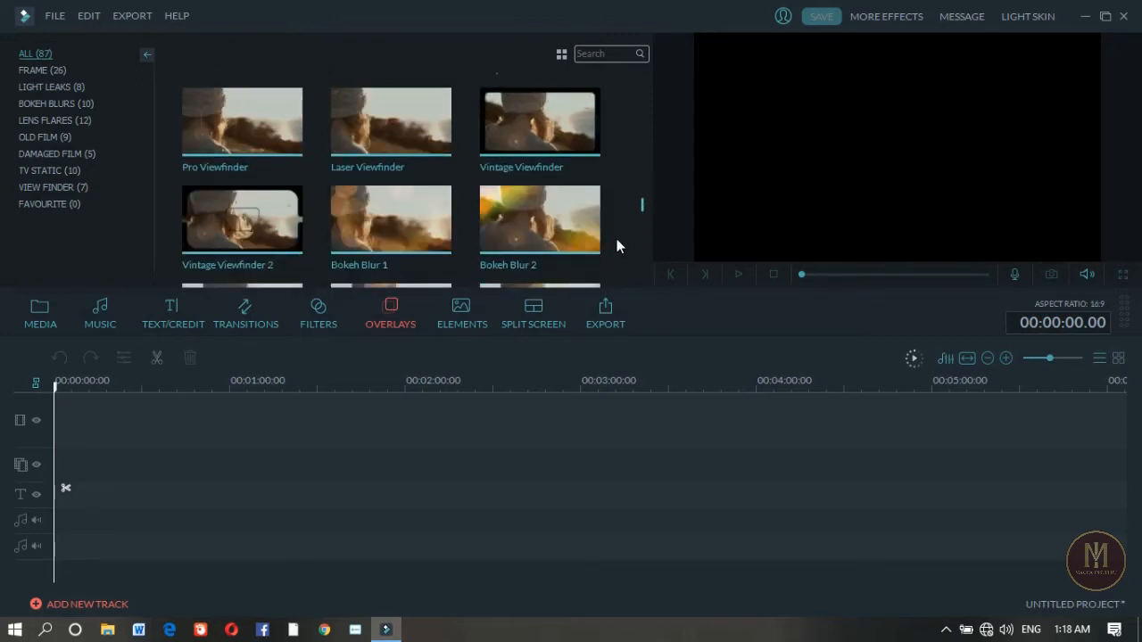
left_click(641, 233)
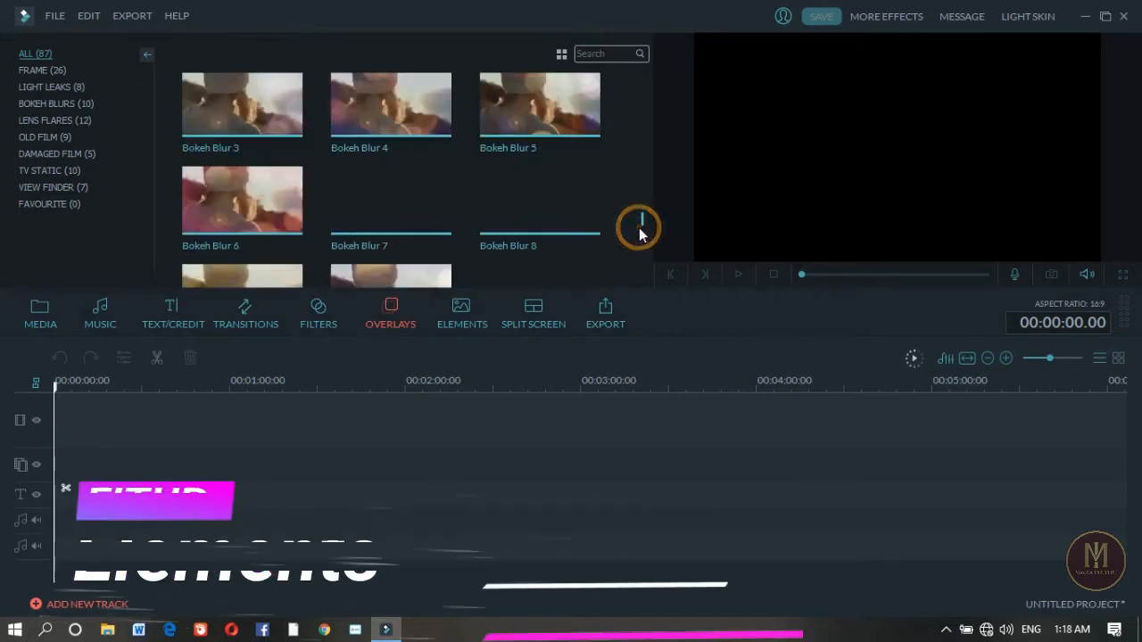
Step: Look through the complete element library, including the love, badge, hand-drawn and web elements
left_click(462, 314)
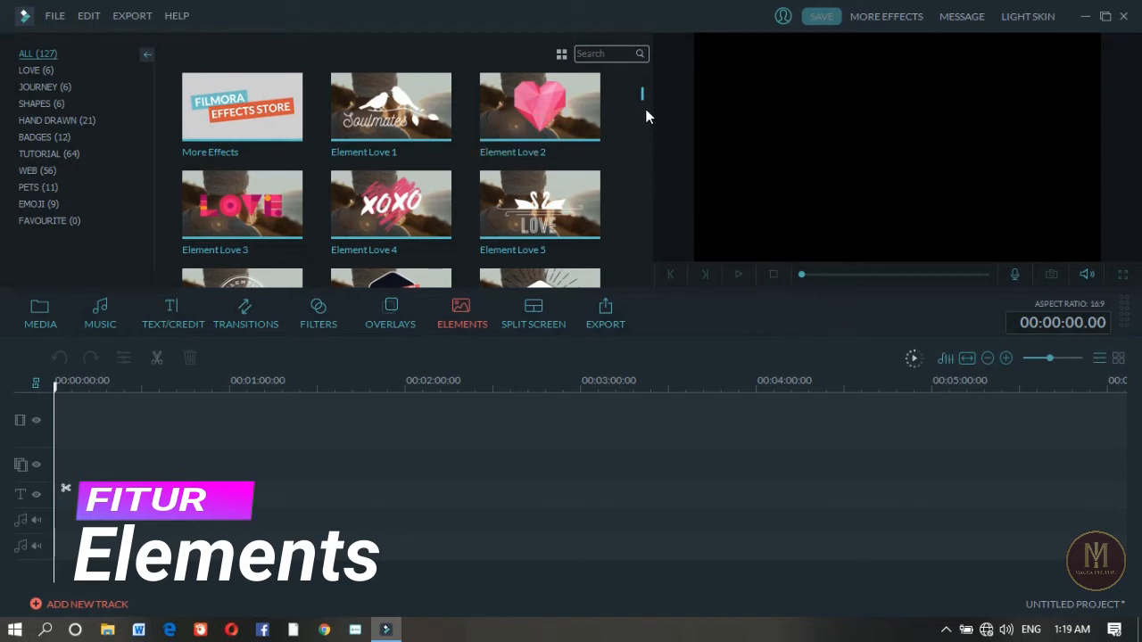
mouse_move(642, 94)
left_mouse_down()
mouse_move(643, 112)
mouse_move(643, 92)
left_mouse_up()
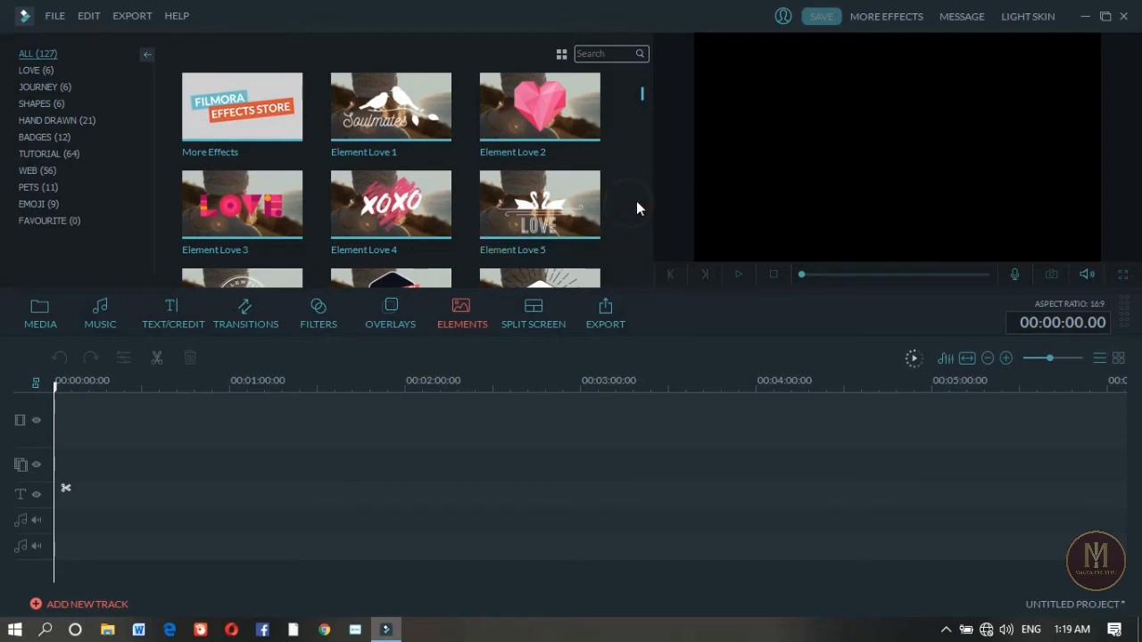
scroll(635, 200, "down", 3)
scroll(654, 197, "down", 1)
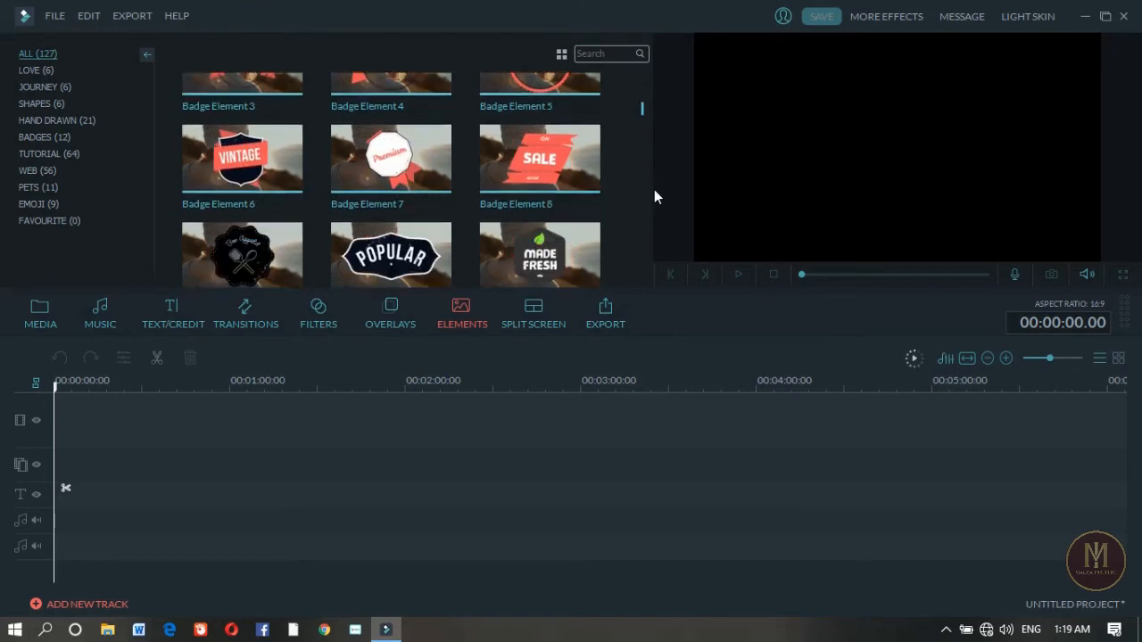
scroll(581, 163, "down", 10)
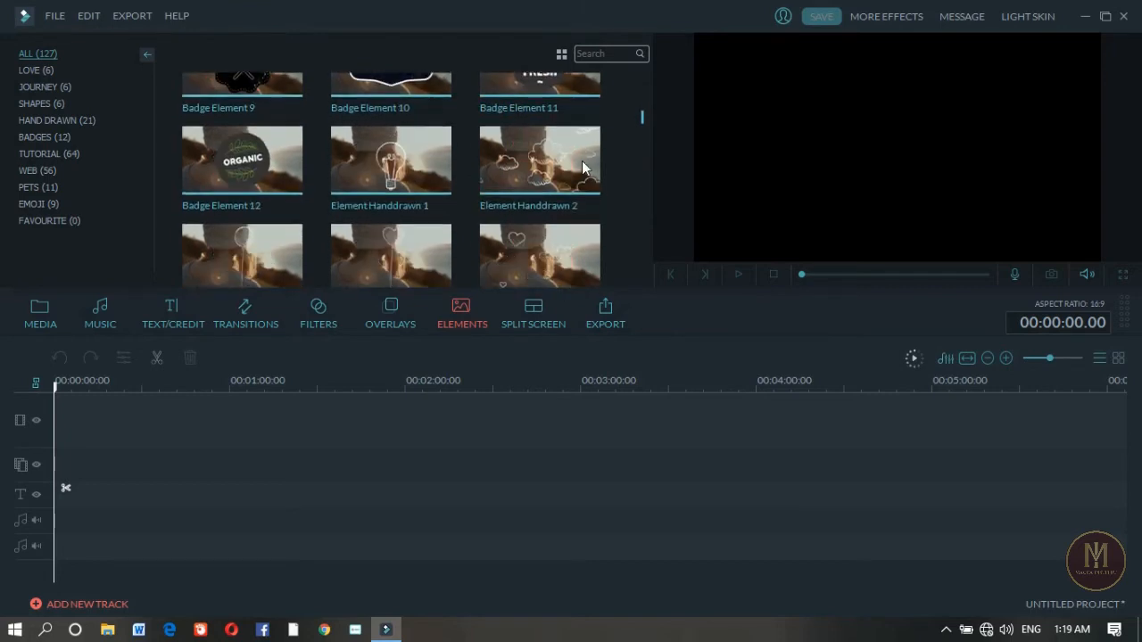
scroll(581, 163, "down", 10)
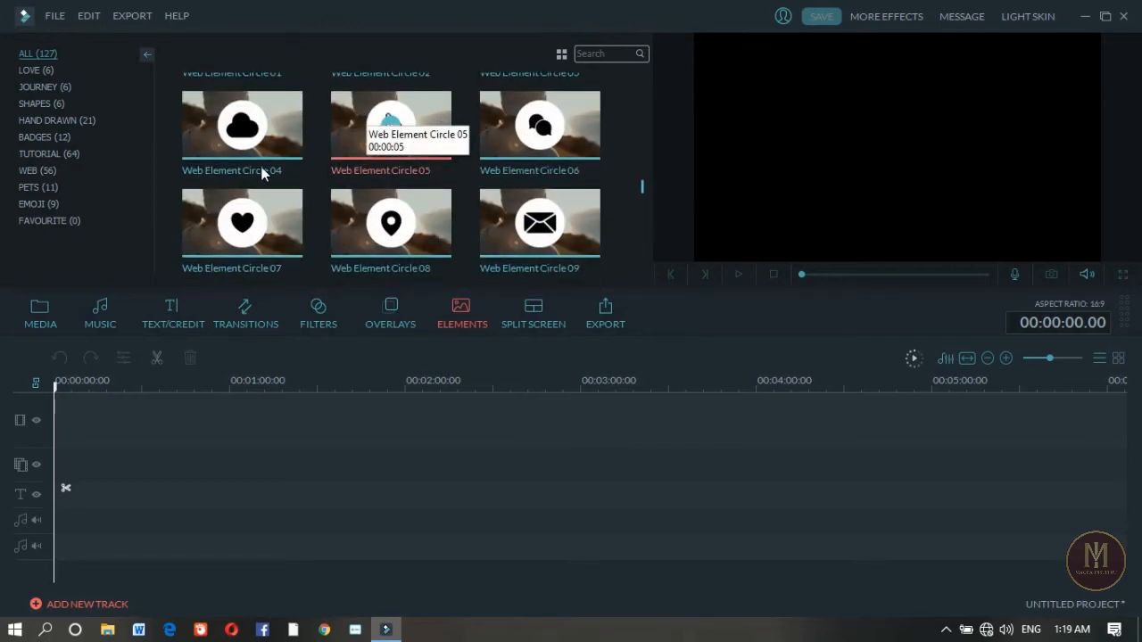
scroll(482, 170, "up", 1)
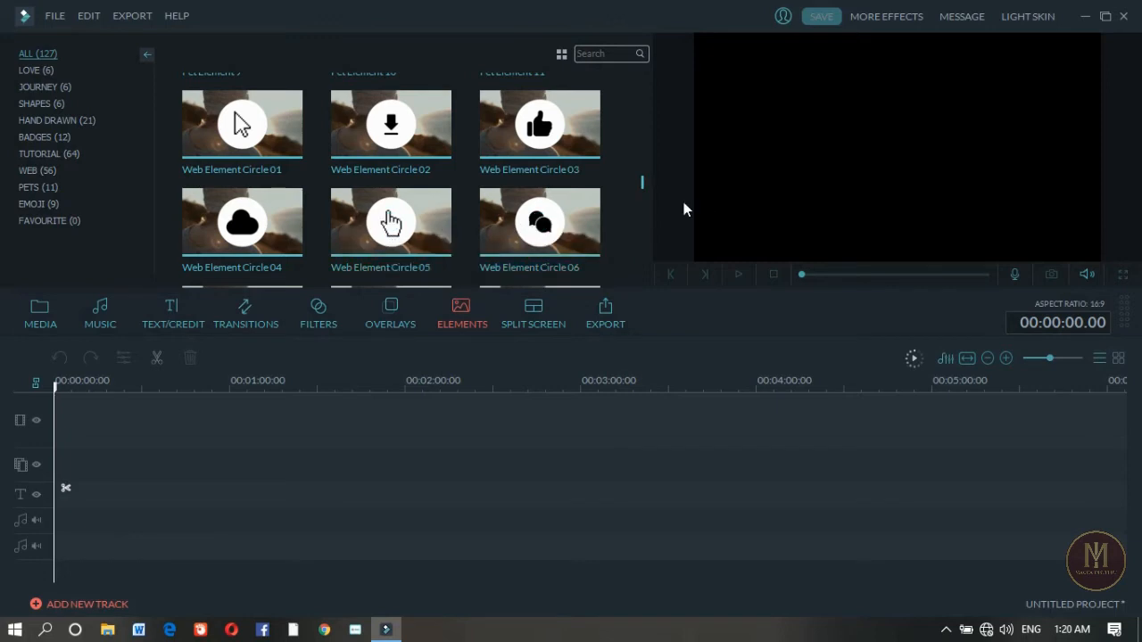
scroll(571, 203, "down", 6)
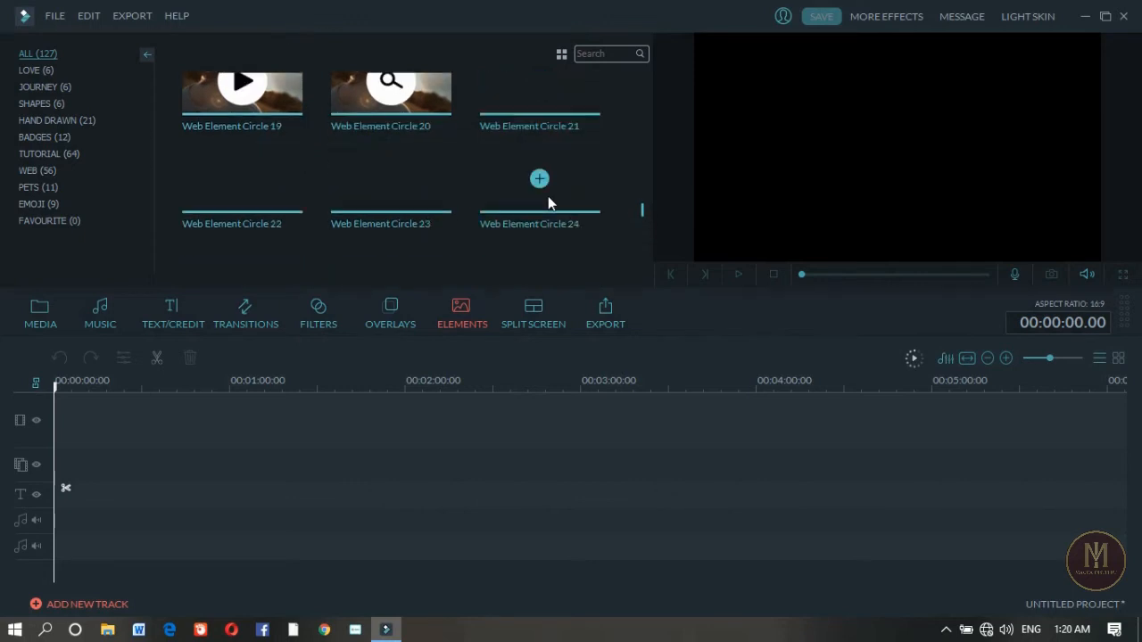
scroll(548, 198, "down", 5)
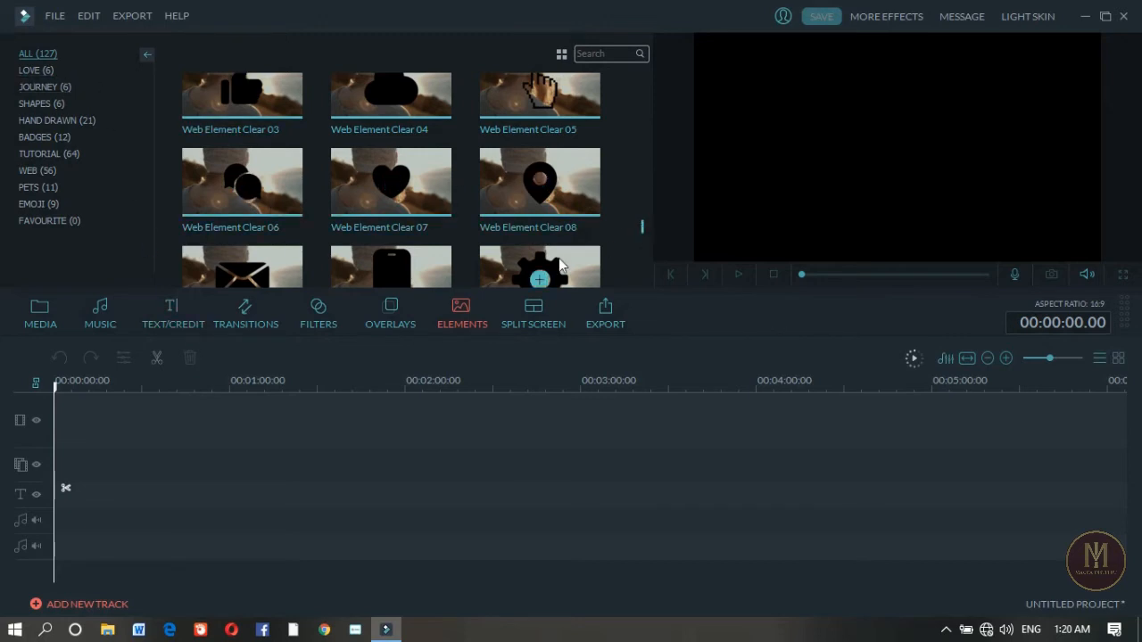
scroll(560, 255, "up", 1)
scroll(559, 247, "up", 1)
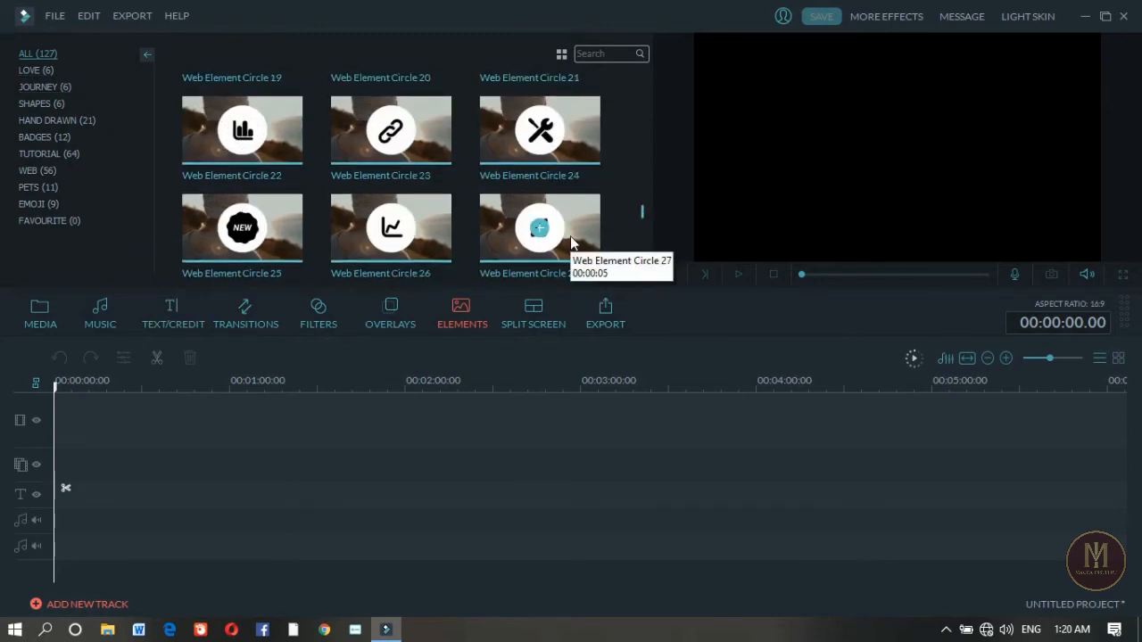
Step: Examine all the split screen layouts, including the three-screen and four-screen arrangements
left_click(538, 314)
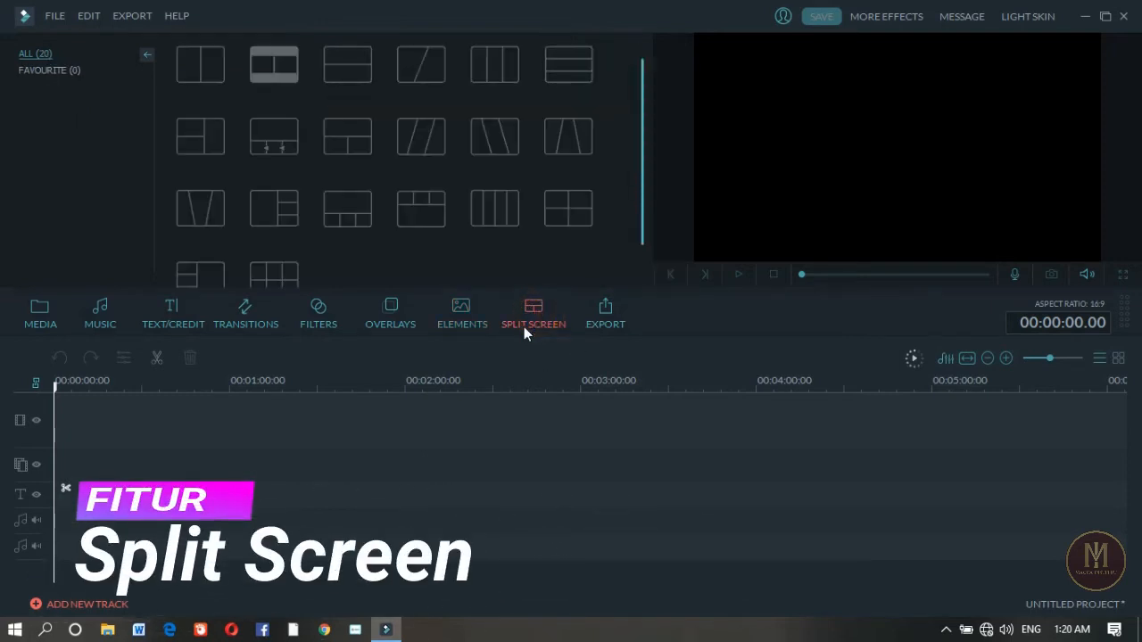
left_click(643, 184)
mouse_move(505, 156)
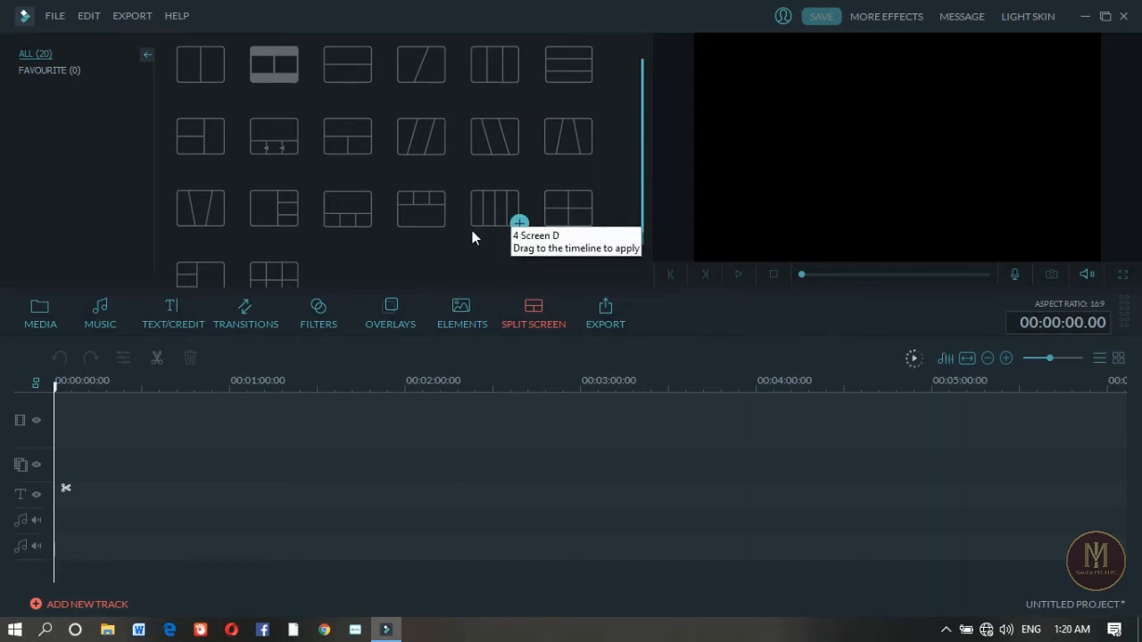
scroll(472, 230, "down", 1)
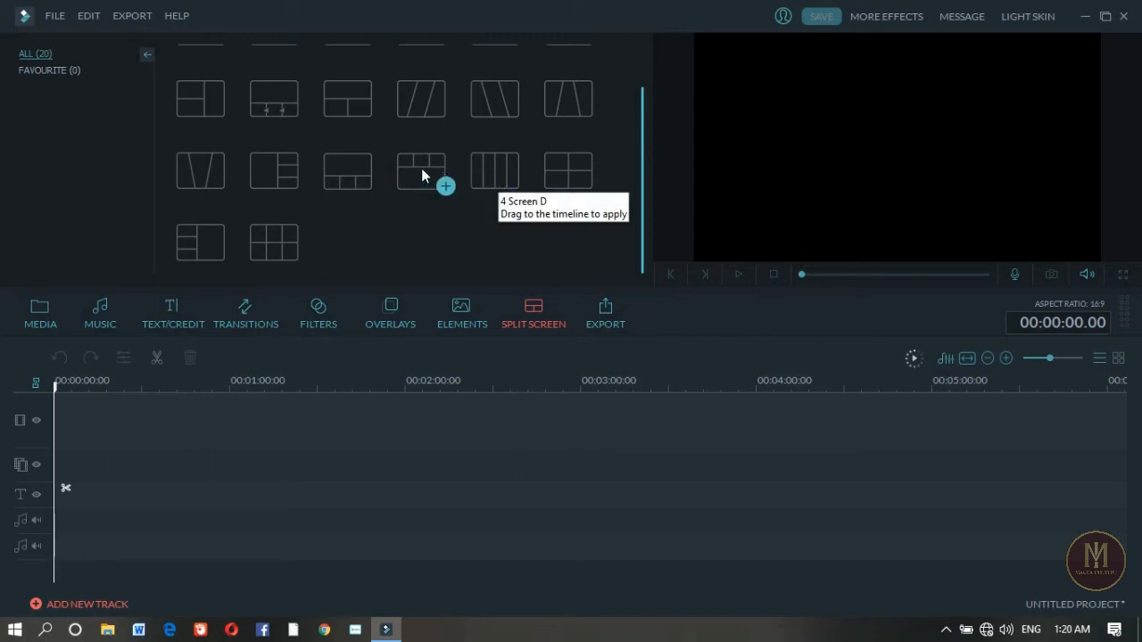
scroll(417, 161, "up", 1)
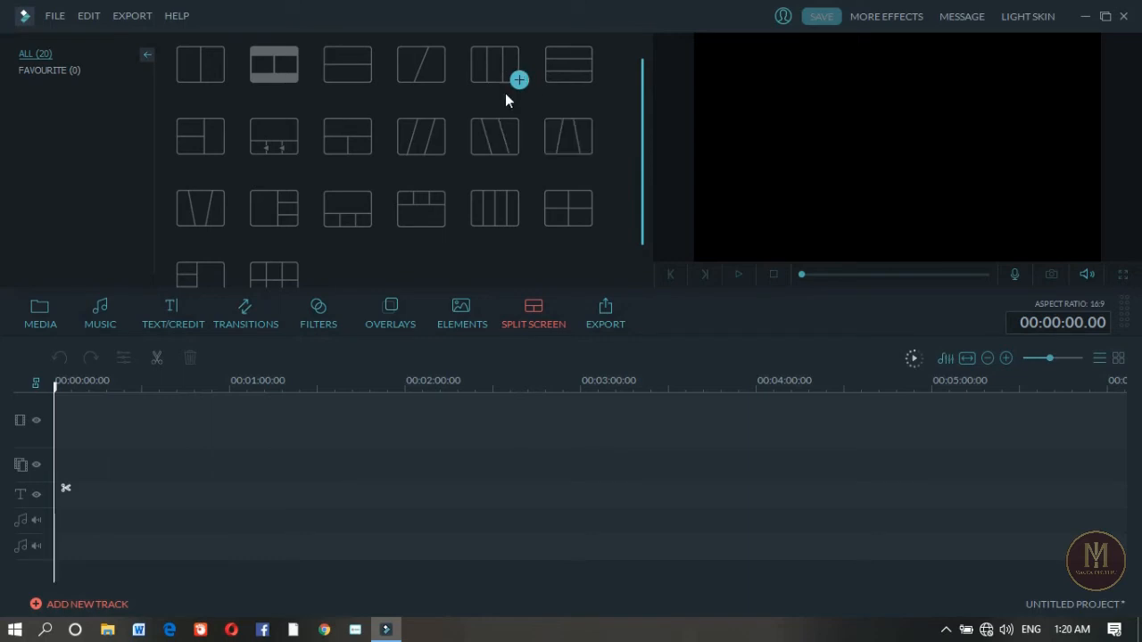
scroll(517, 111, "down", 1)
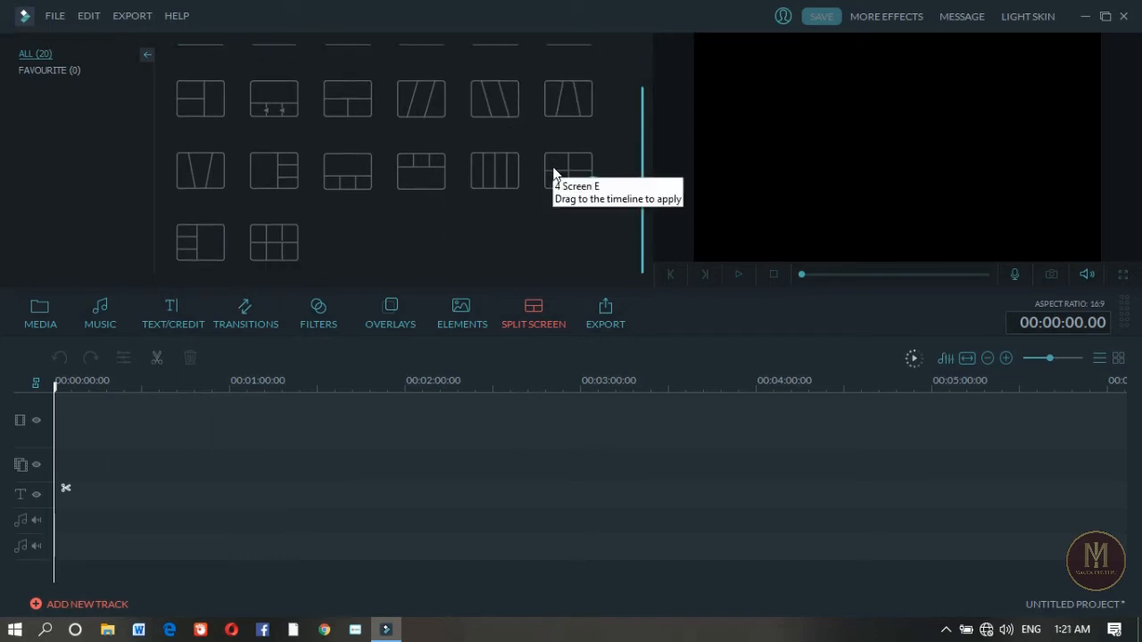
Step: Return to the start of the split screen layouts and try to export the project while its timeline is empty
scroll(562, 187, "up", 1)
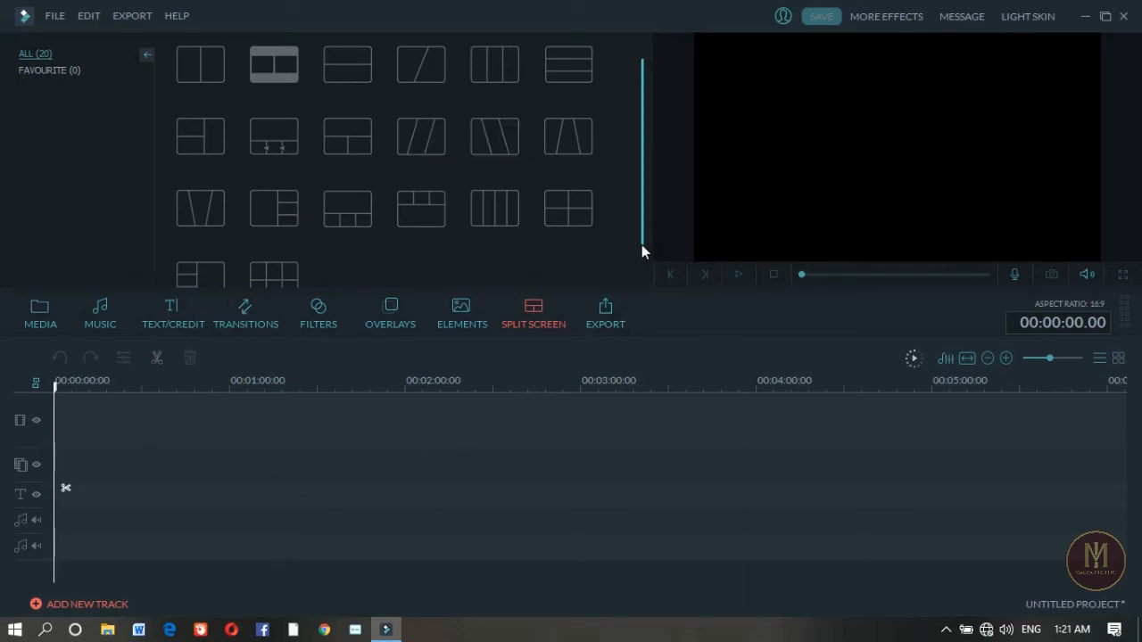
left_click(622, 316)
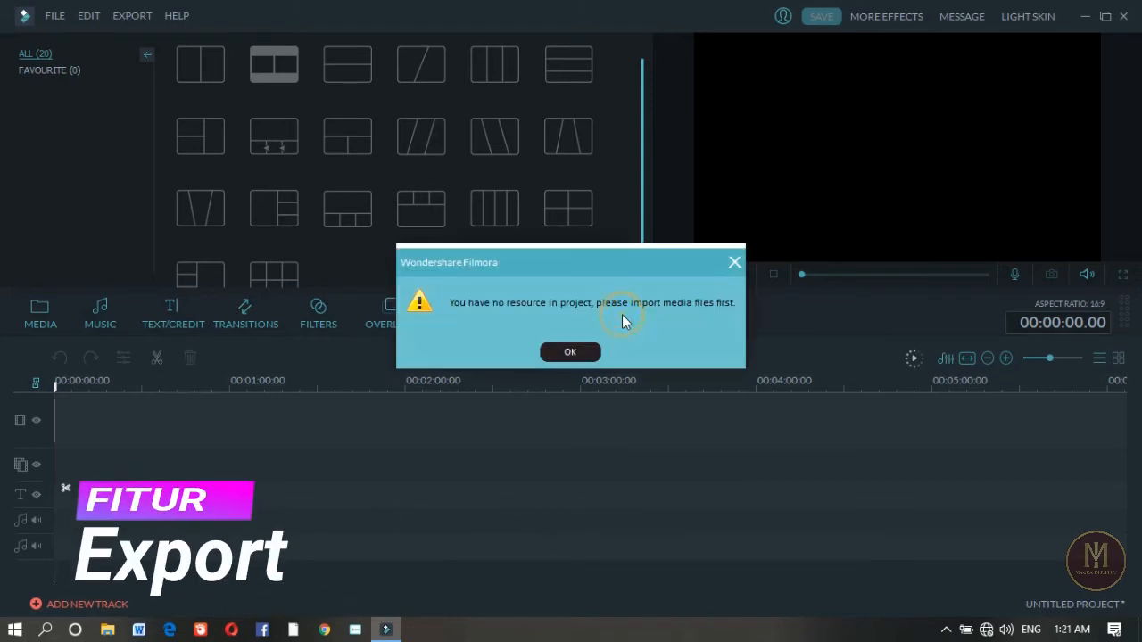
left_click(734, 261)
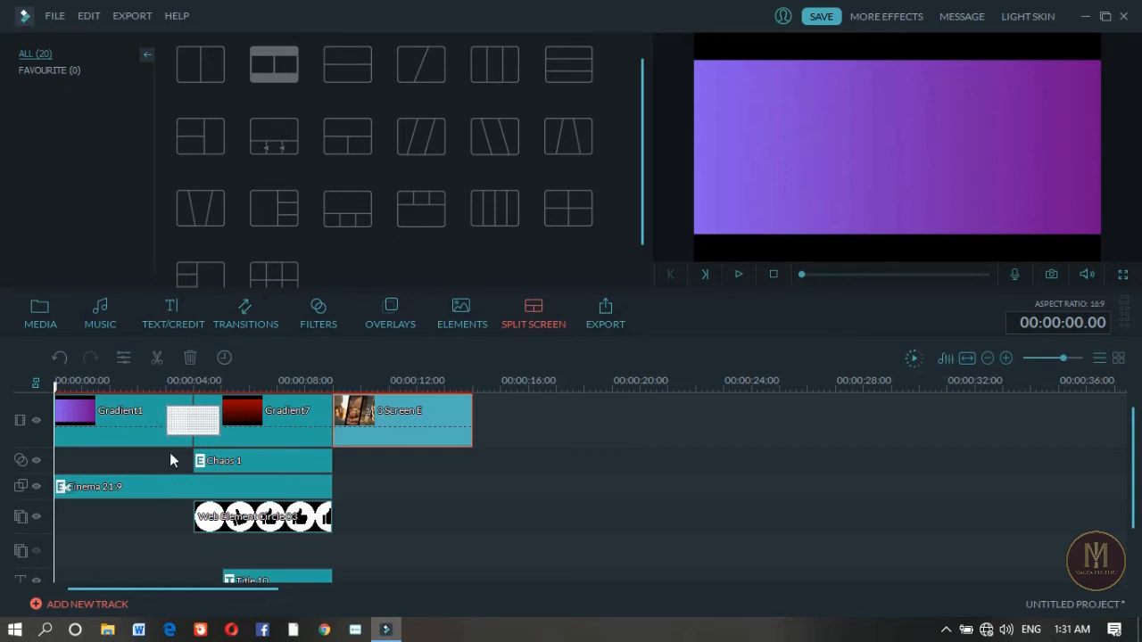
Step: Open the Gradient1 clip's photo settings, try the contrast slider, leaving it at 1, and set the tint to -9
left_click(126, 419)
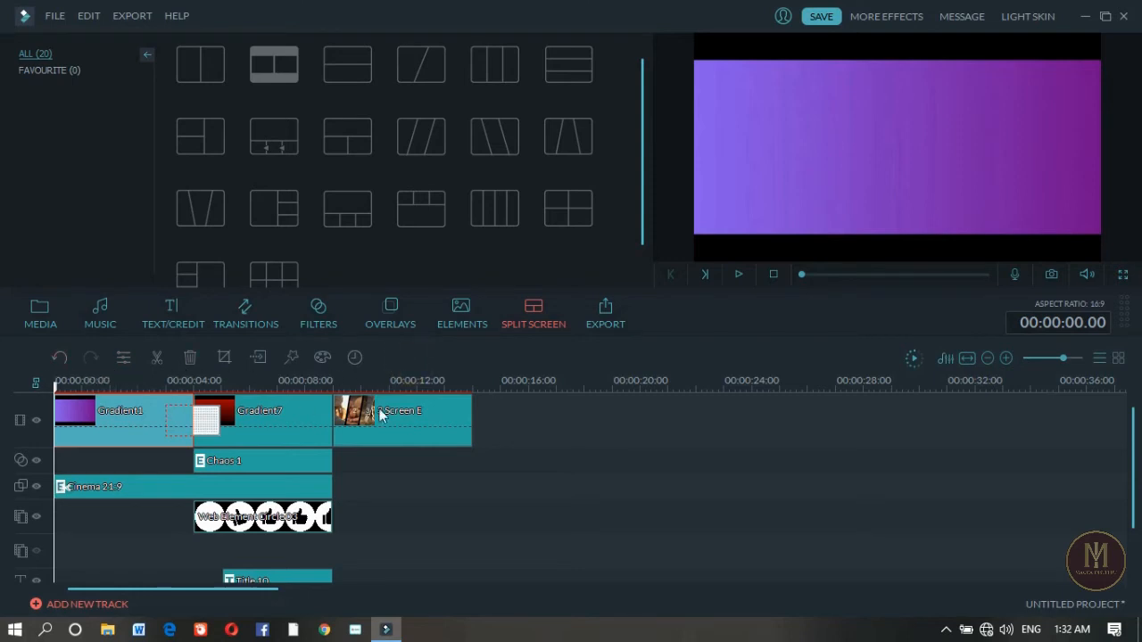
left_click(556, 453)
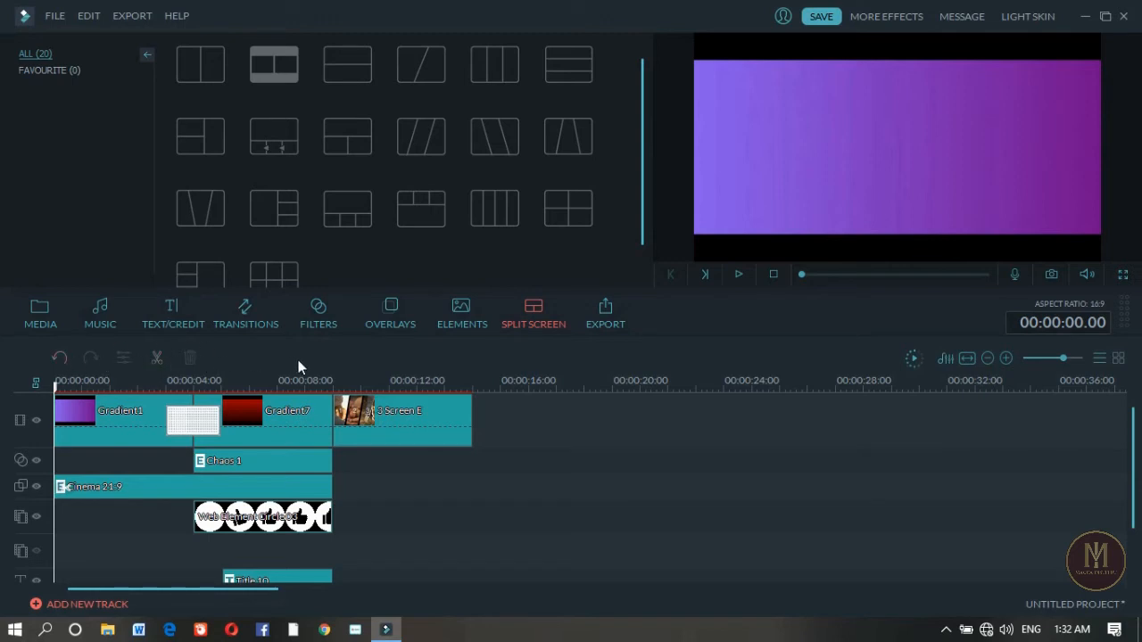
left_click(126, 425)
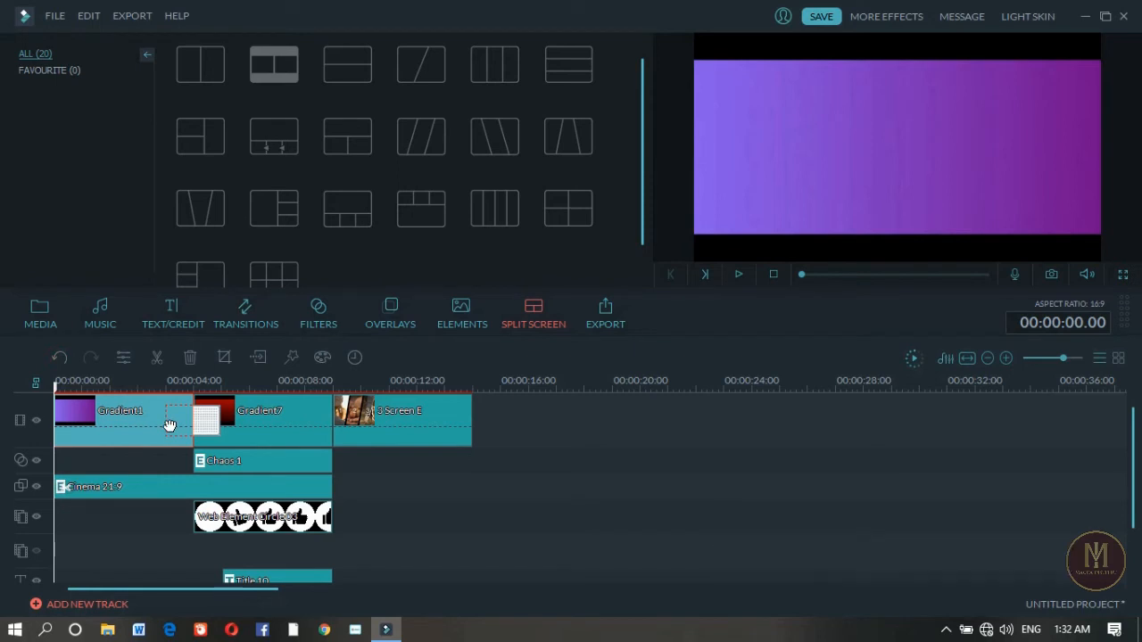
left_click(89, 360)
left_click(122, 360)
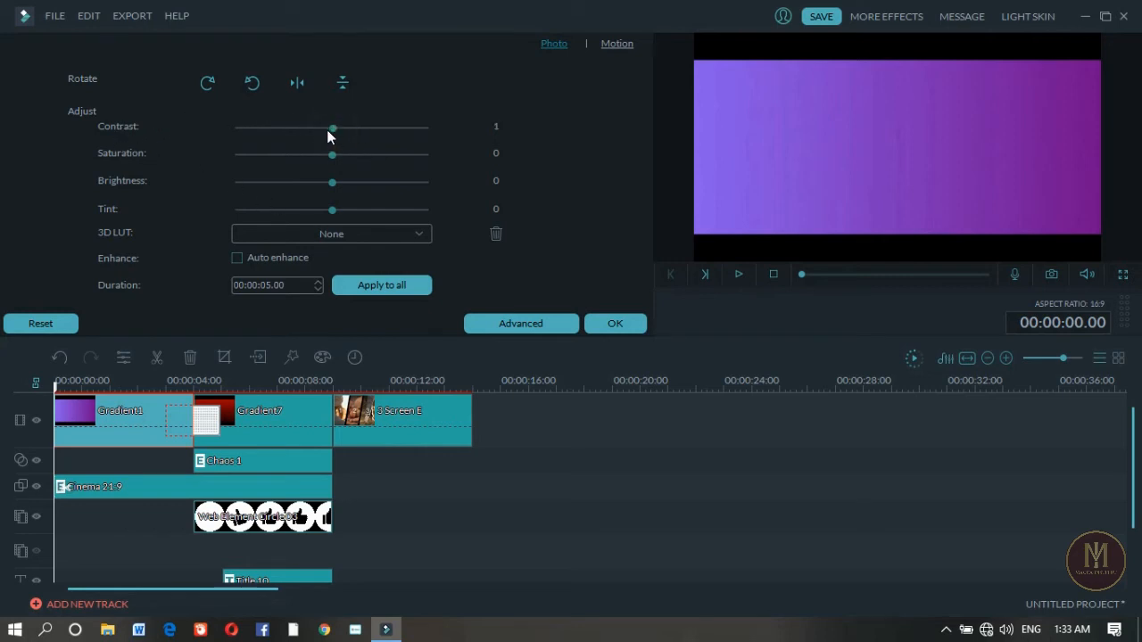
mouse_move(326, 130)
left_mouse_down()
mouse_move(314, 132)
mouse_move(365, 130)
mouse_move(289, 130)
mouse_move(334, 136)
left_mouse_up()
left_click_drag(371, 129, 334, 133)
left_click_drag(339, 185, 290, 206)
Step: Review the 3D LUT presets and the auto enhance option, leaving both unused, and confirm the clip's settings
left_click(362, 233)
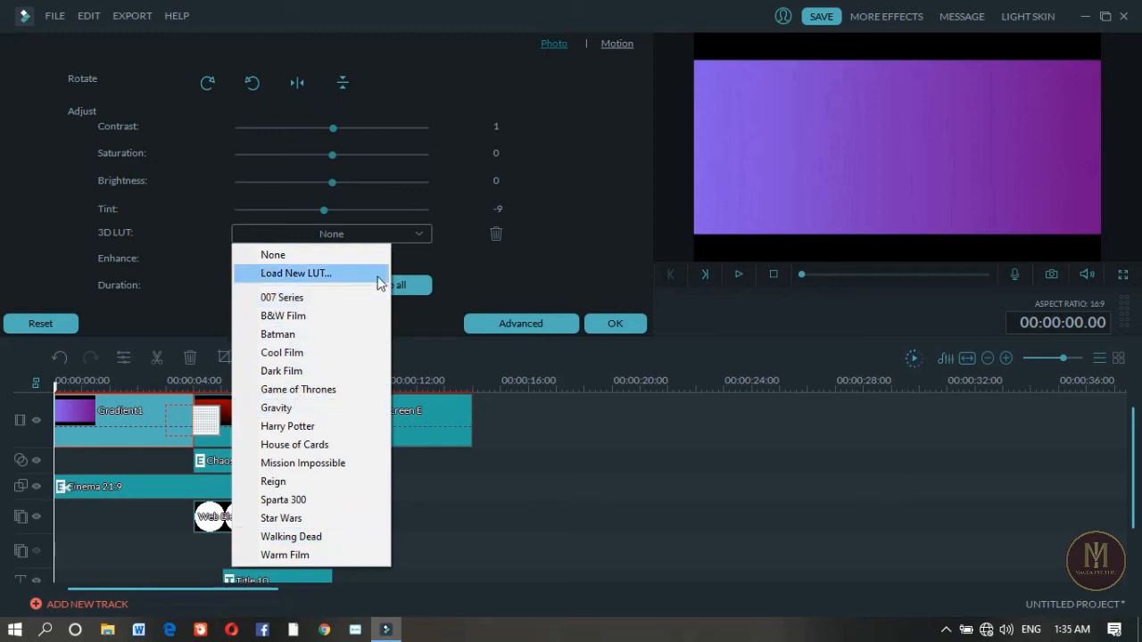
left_click(488, 249)
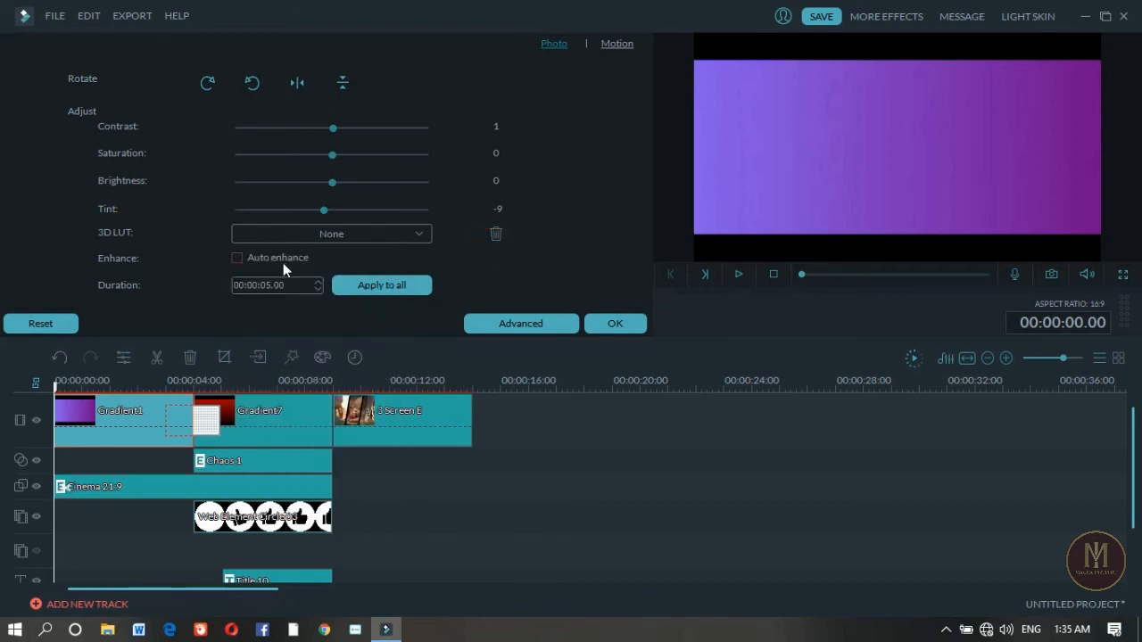
left_click(236, 262)
left_click(237, 262)
left_click(236, 262)
left_click(241, 261)
left_click(638, 322)
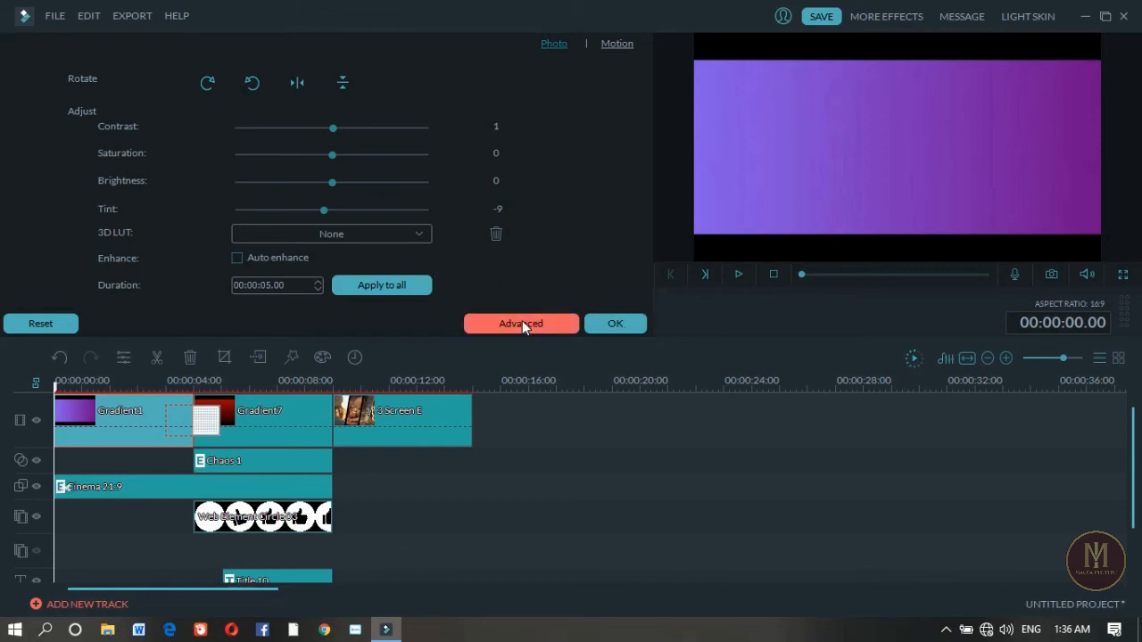
left_click(617, 324)
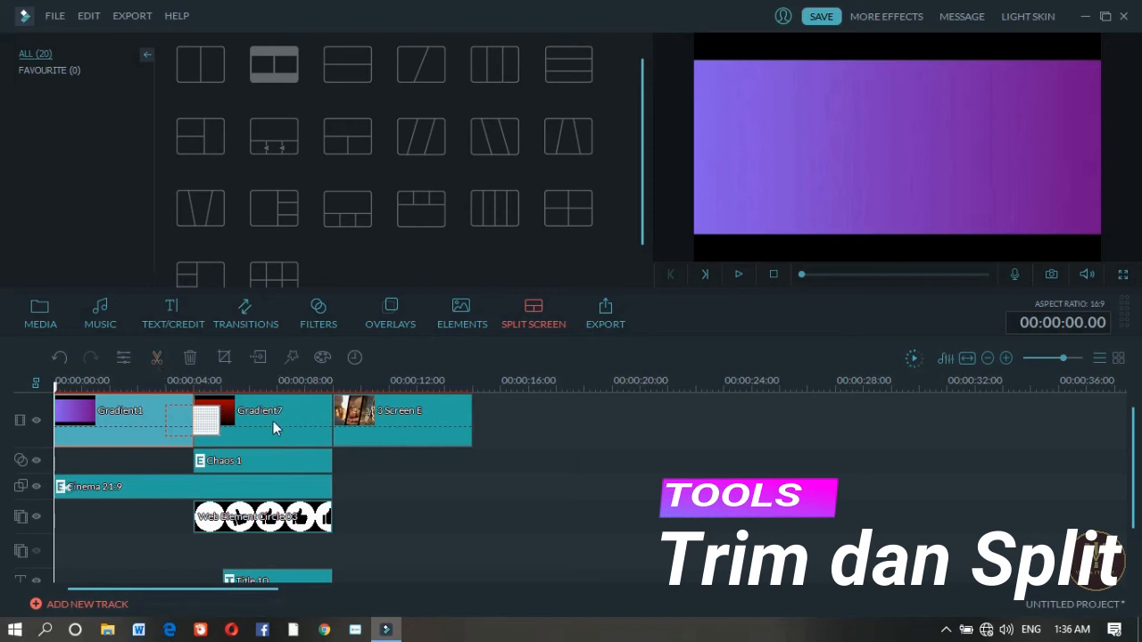
Step: View the 3 Screen E clip at 00:00:12.13 and leave that clip selected in the timeline
left_click(416, 411)
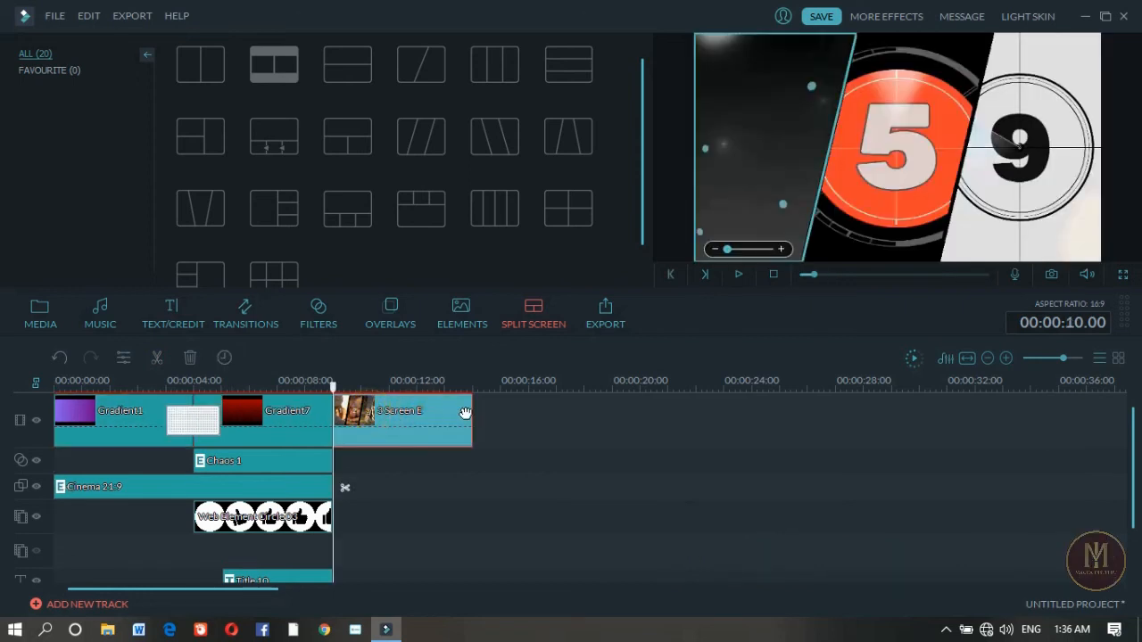
left_click(400, 412)
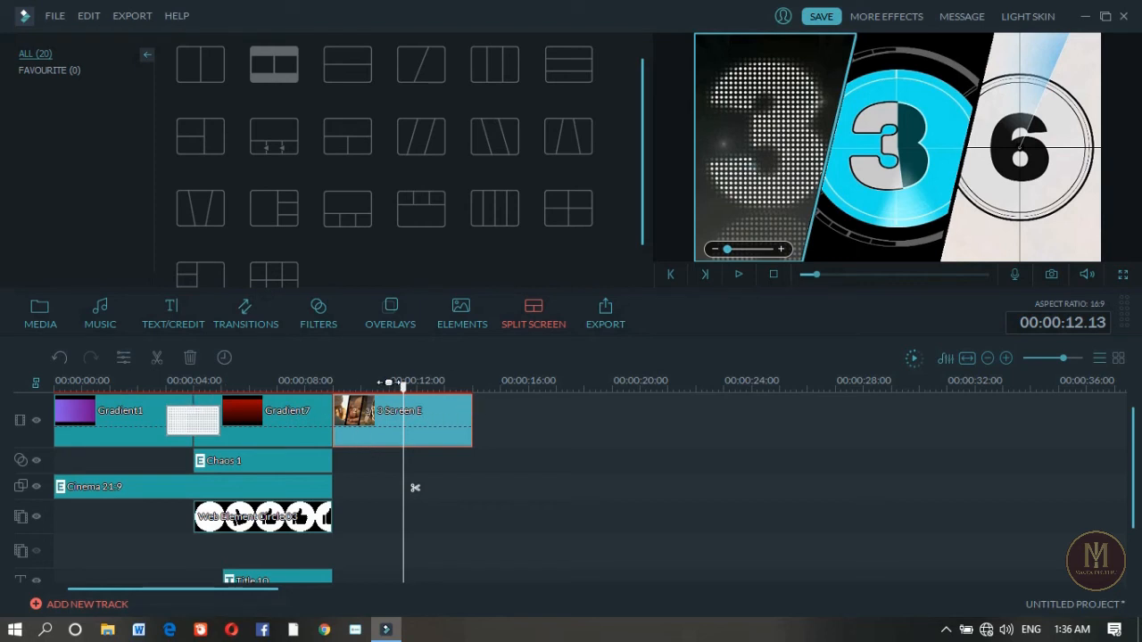
left_click(525, 431)
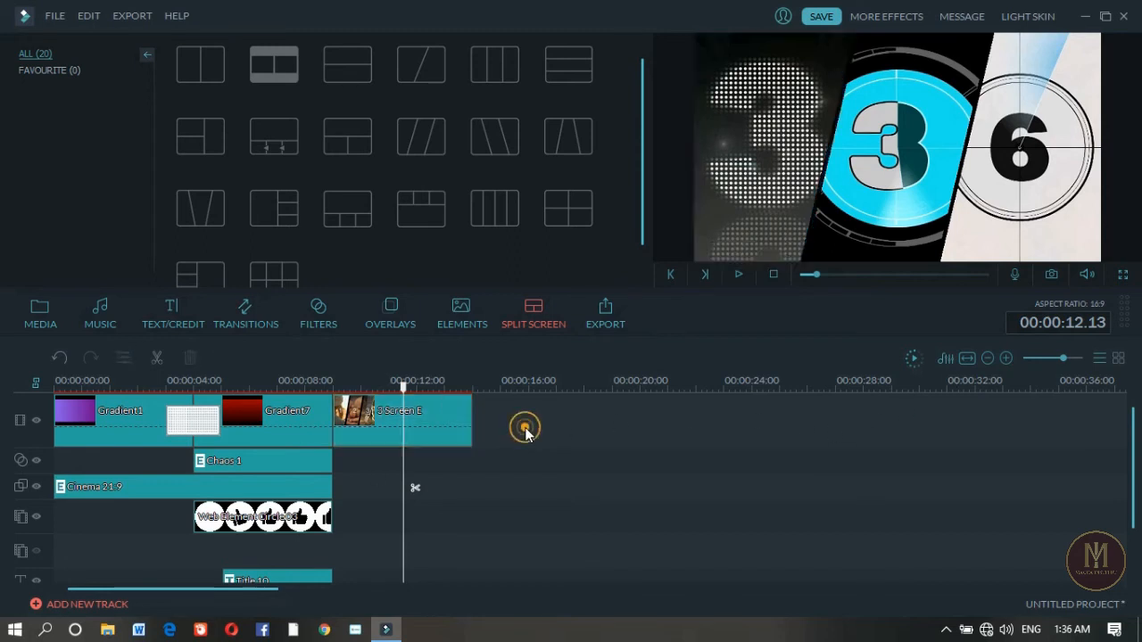
left_click(393, 412)
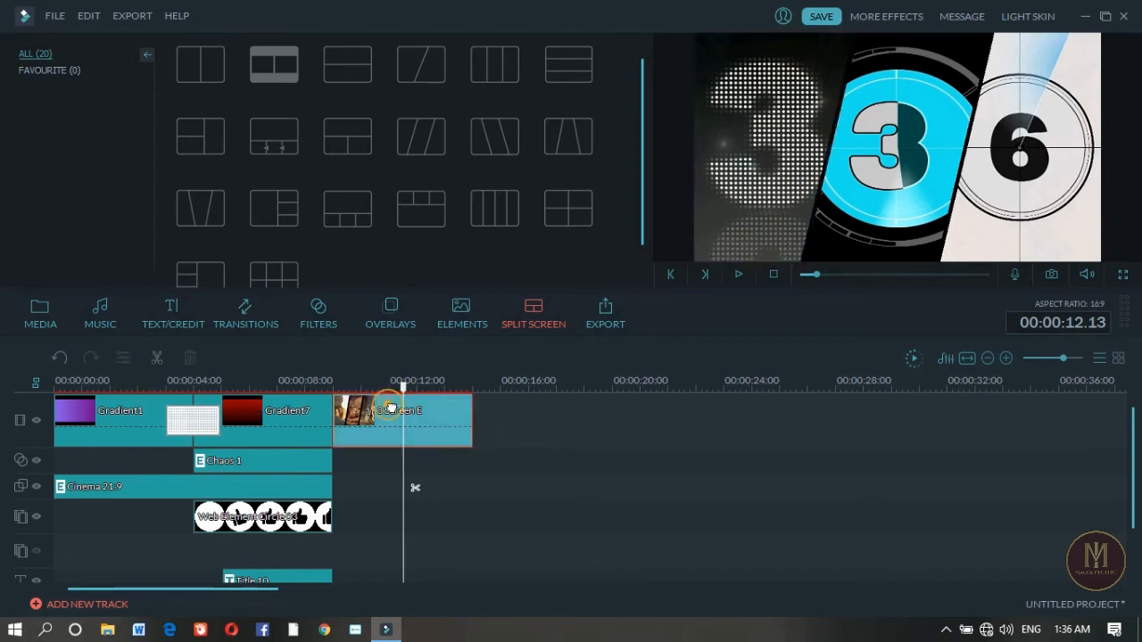
Step: Delete the Gradient1 clip from the timeline, undo the deletion and clear the selection
left_click(150, 431)
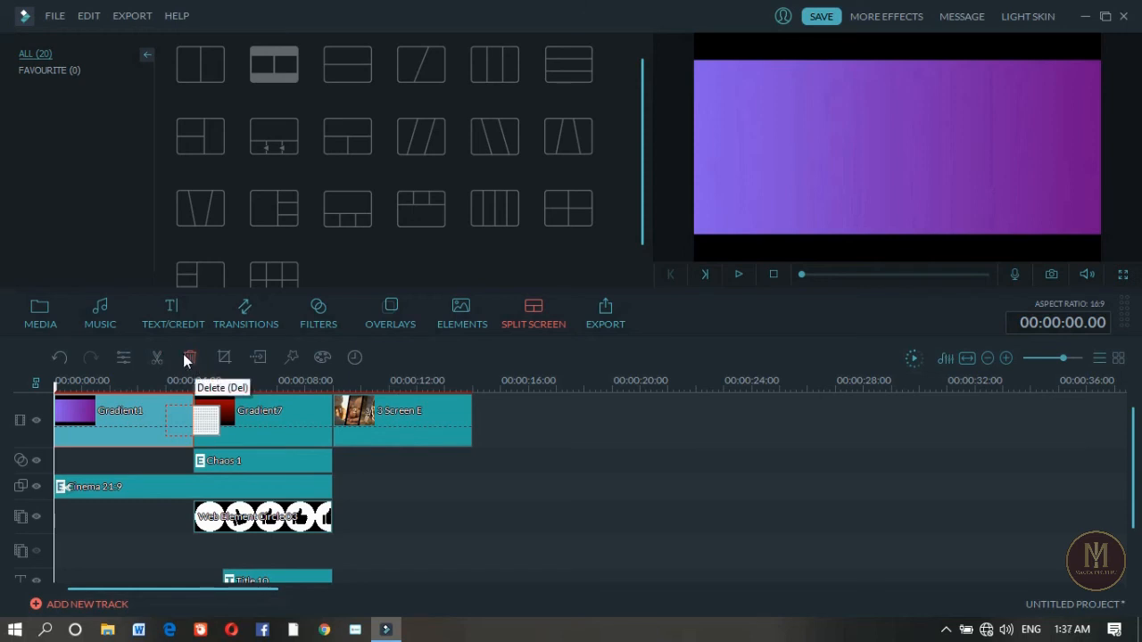
left_click(188, 357)
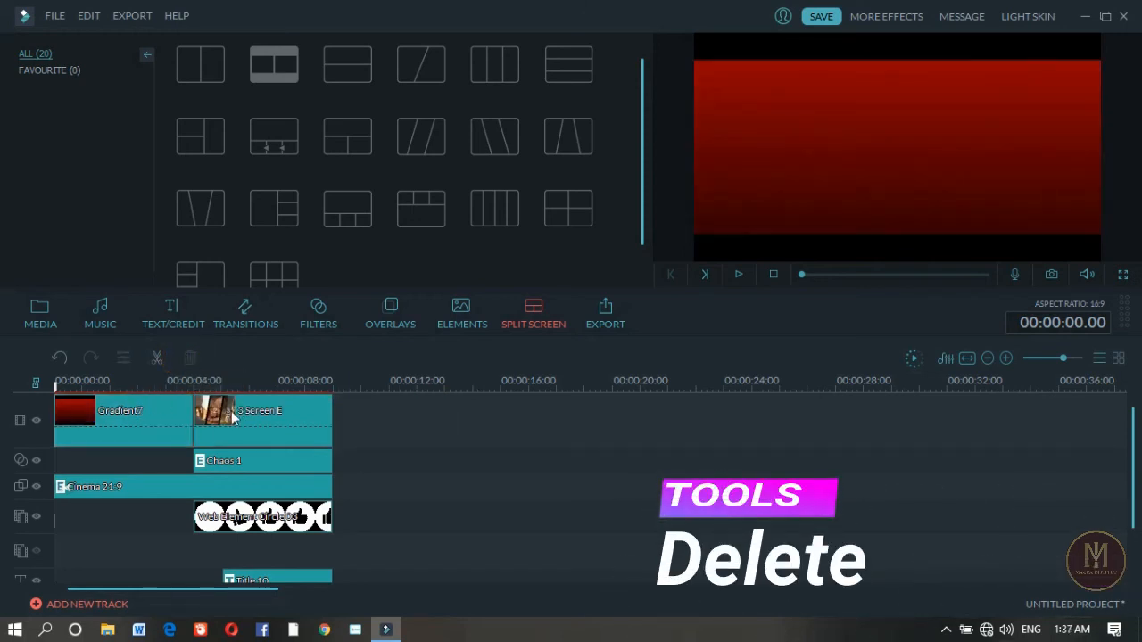
left_click(370, 423)
key("ctrl+z")
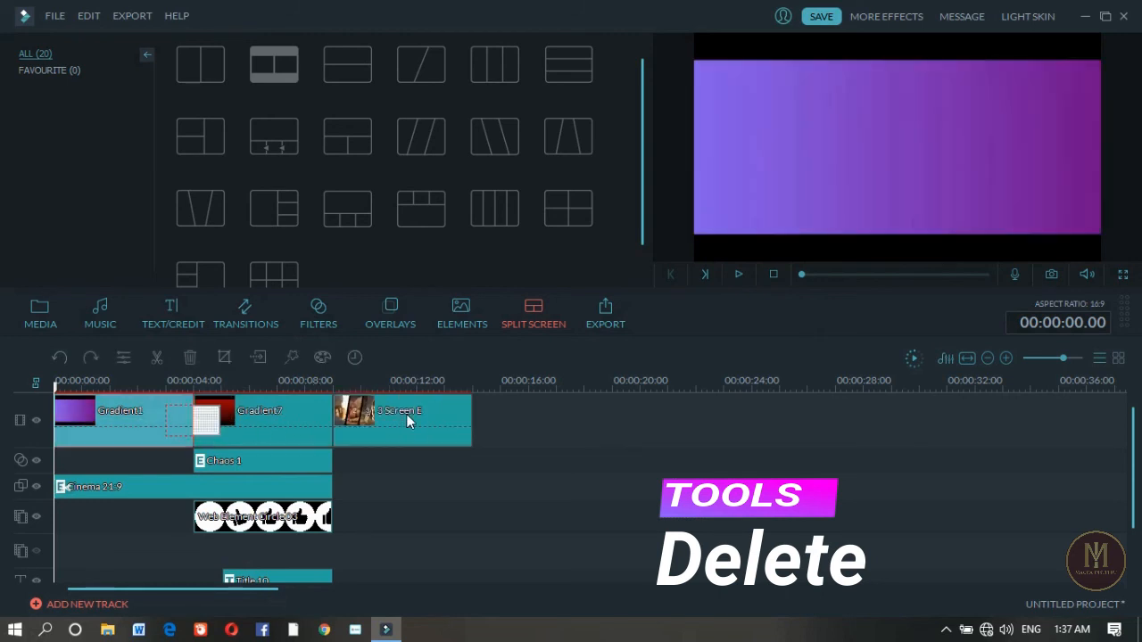
left_click(410, 485)
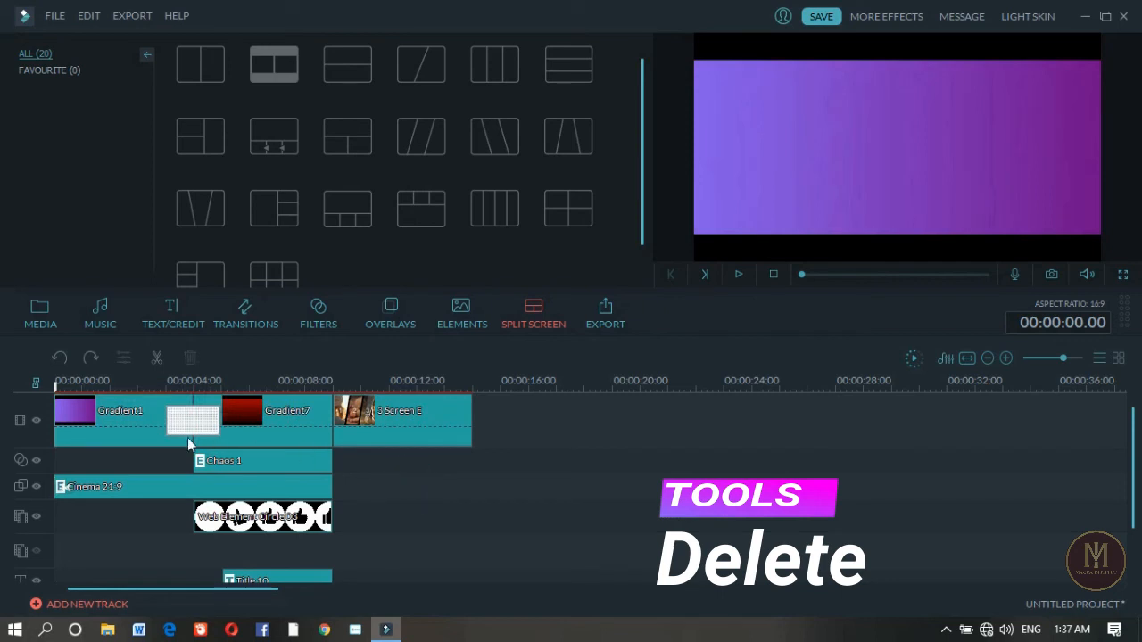
Step: Open Crop and Zoom for the Gradient1 clip and compare its Crop and Pan & Zoom modes
left_click(146, 402)
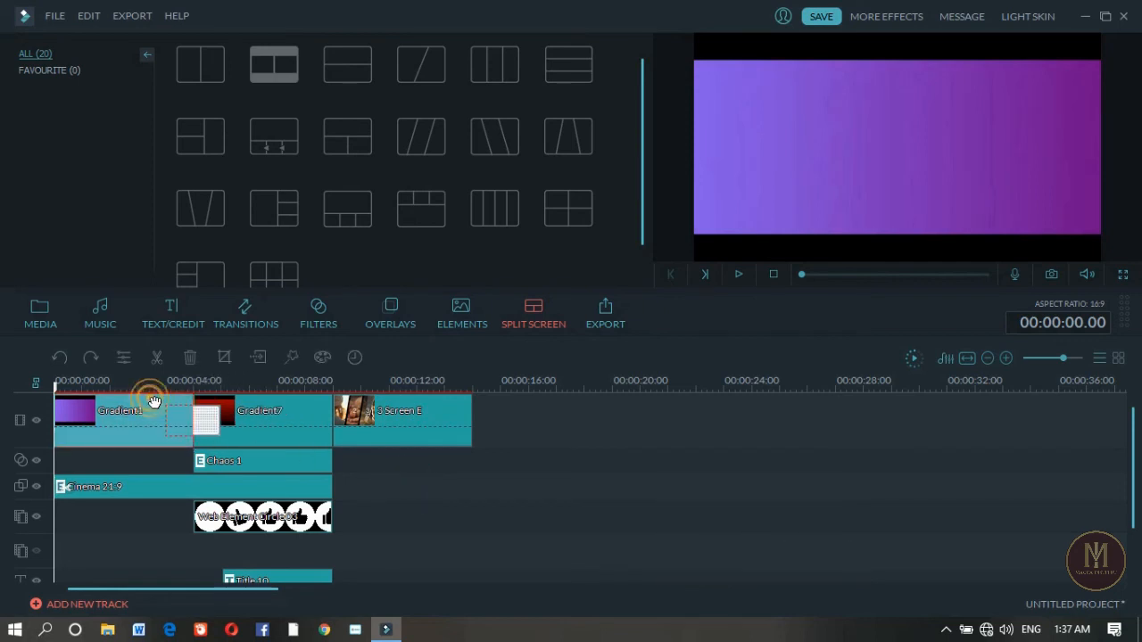
left_click(225, 358)
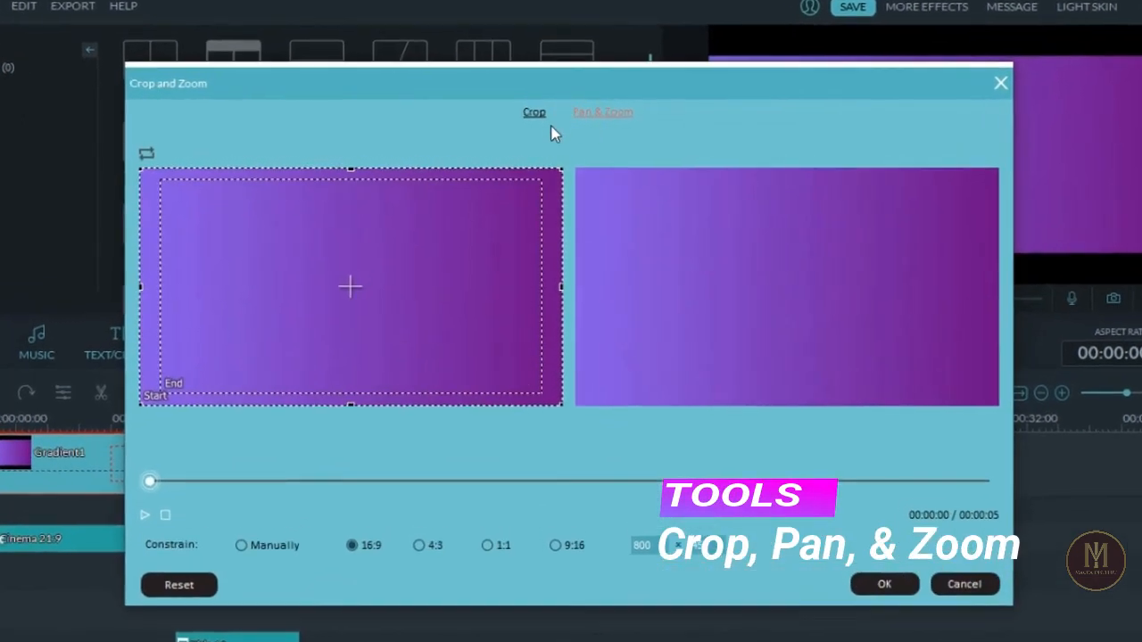
left_click(604, 113)
left_click(532, 113)
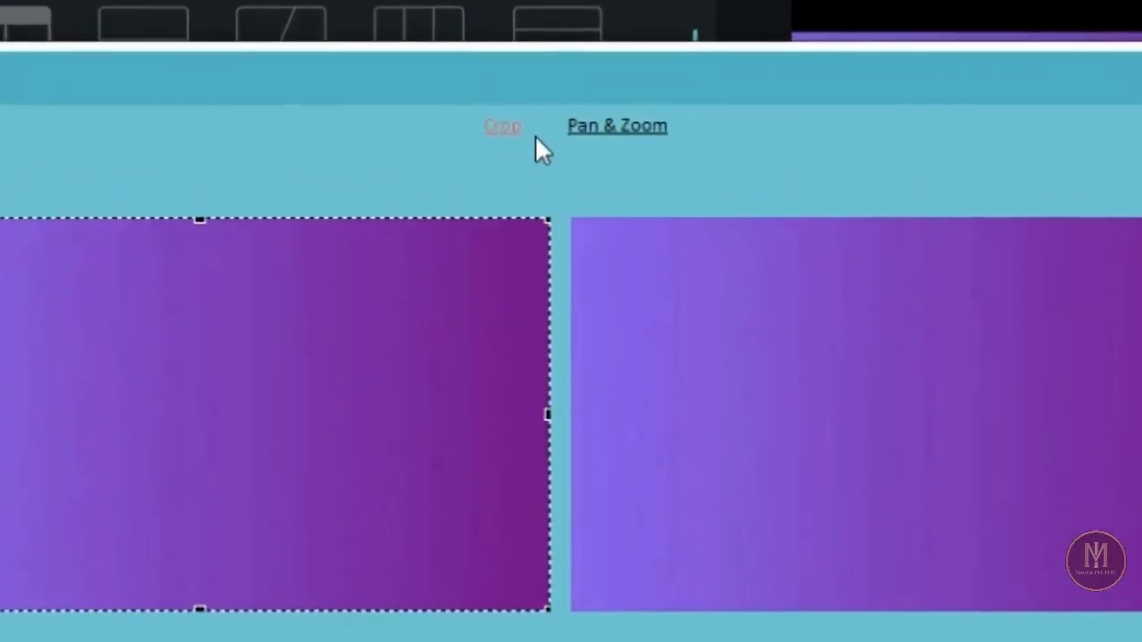
left_click(669, 129)
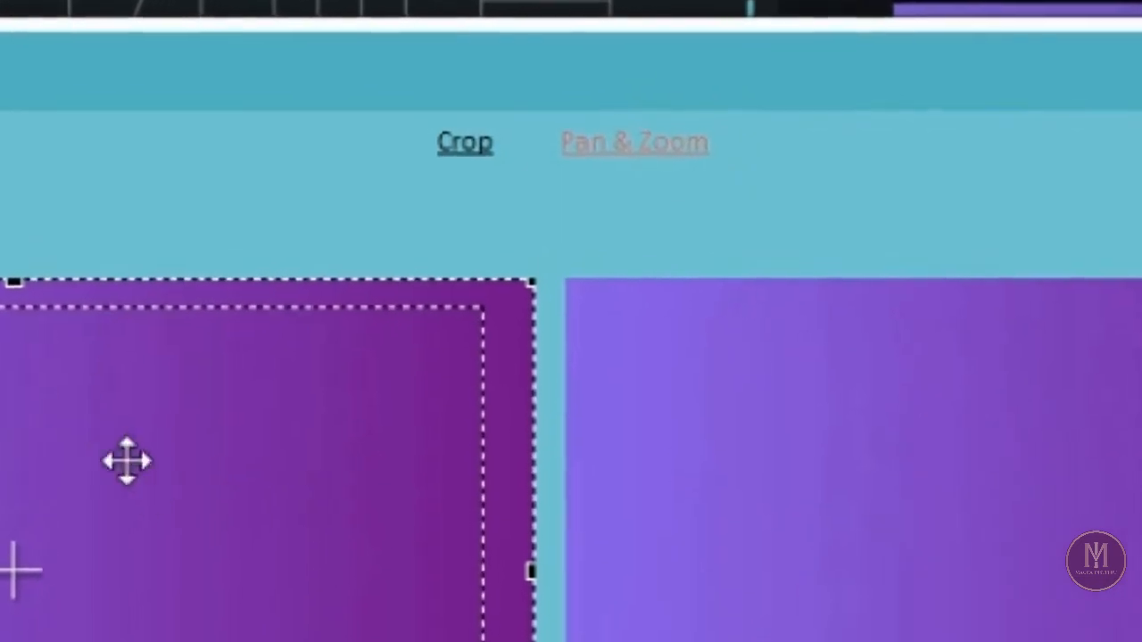
left_click(448, 149)
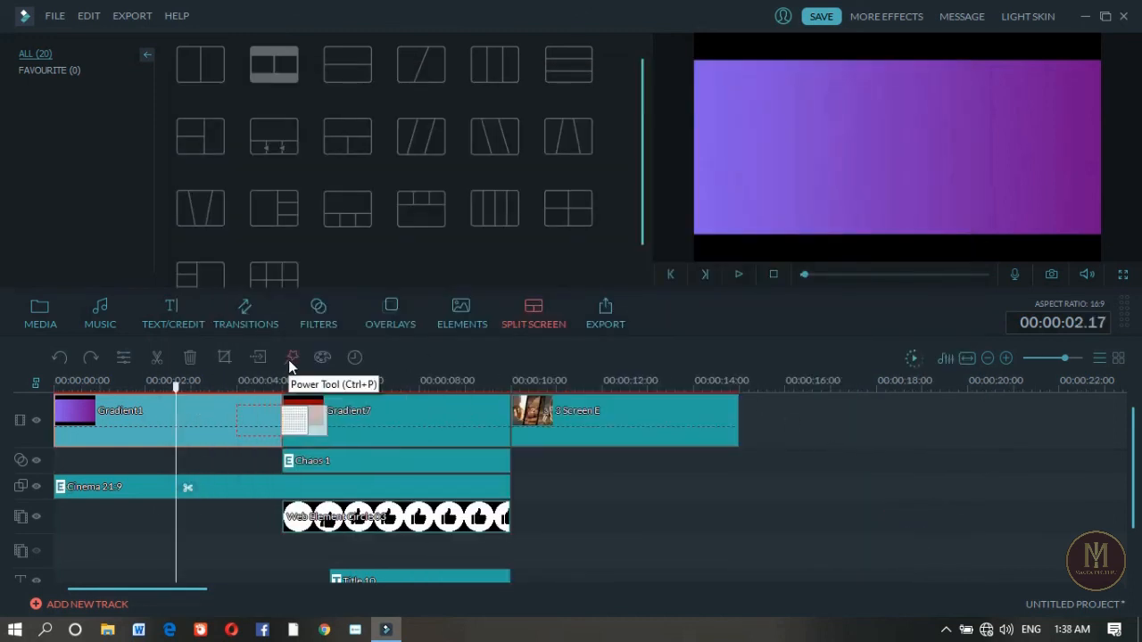
Step: Examine the Power Tool's Tilt-Shift and Mosaic options for the Gradient1 clip and cancel without applying them
left_click(291, 358)
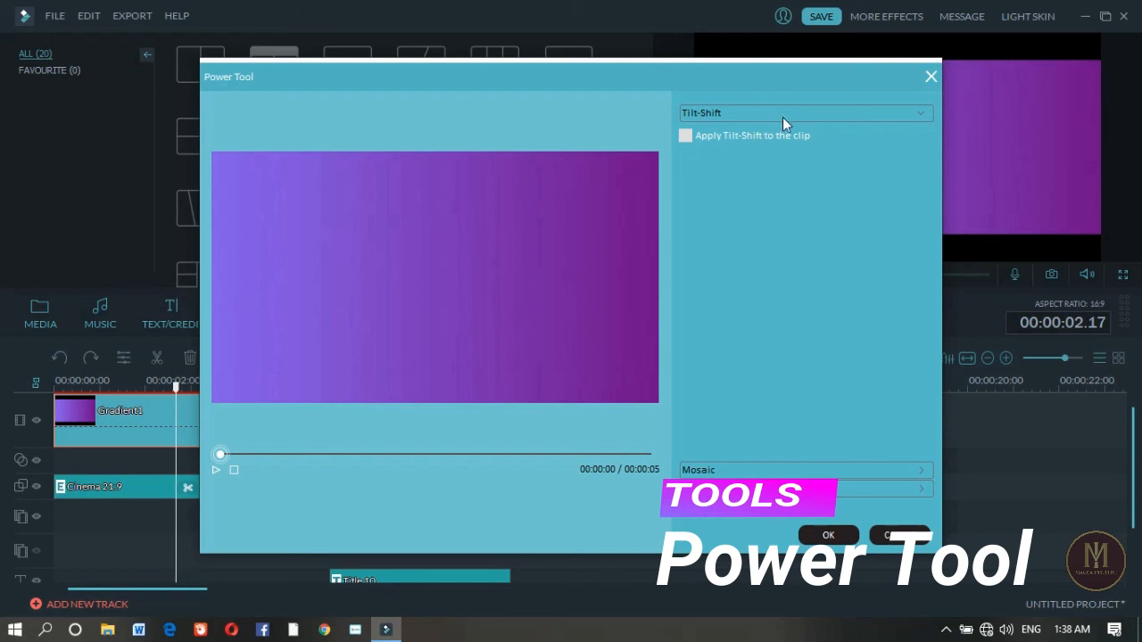
left_click(829, 474)
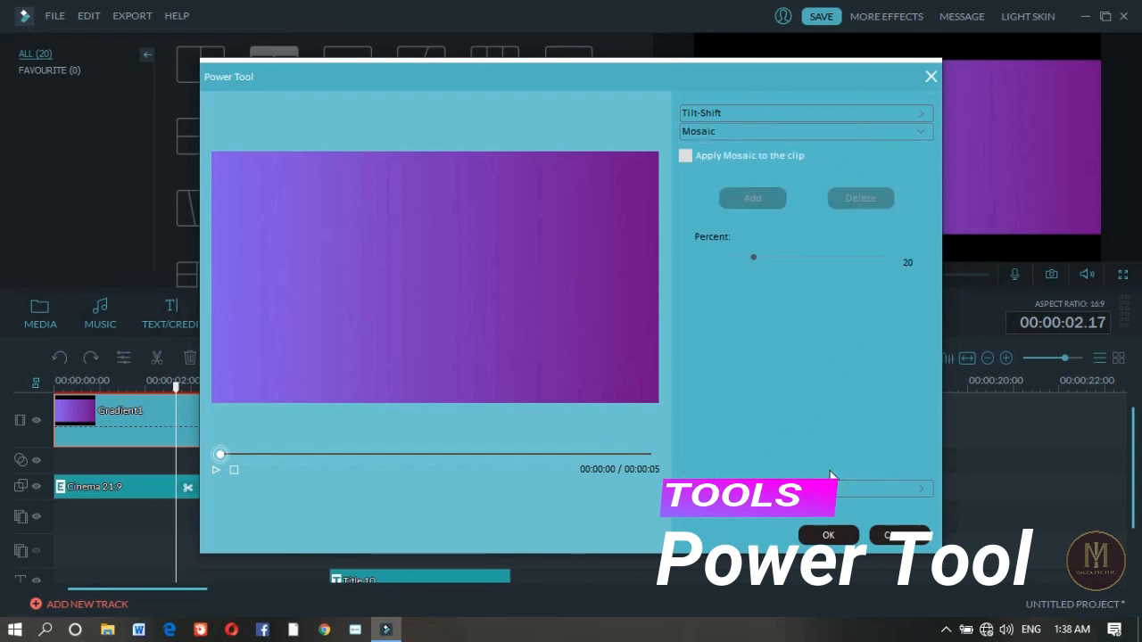
left_click(898, 535)
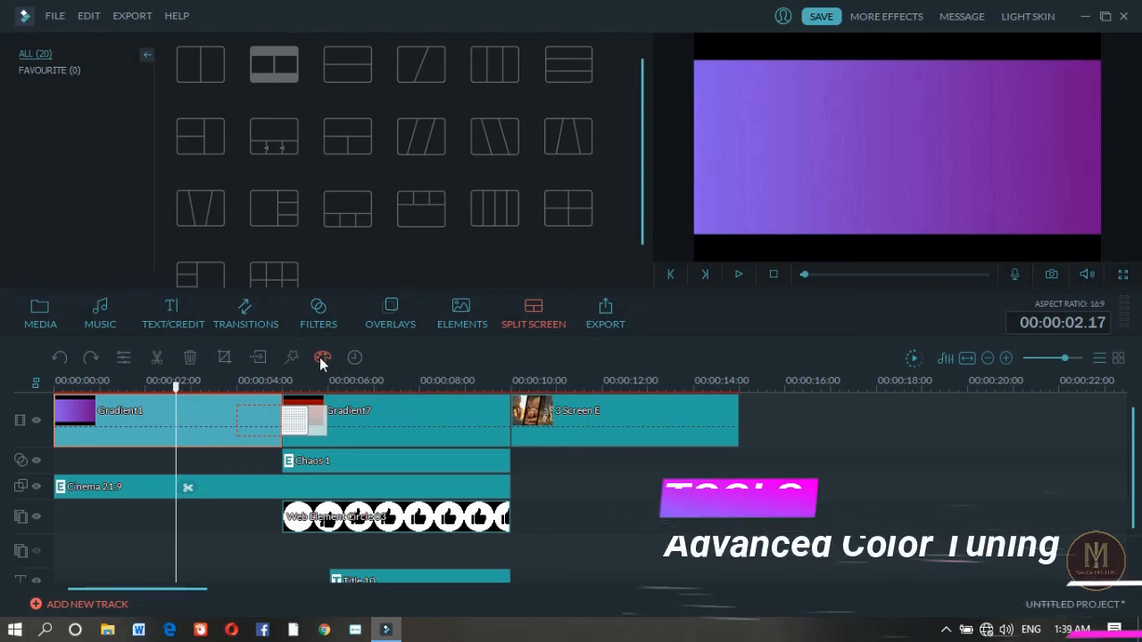
Step: Look at the Gradient1 clip's photo settings and its duration setting, closing both without changing any value
left_click(128, 359)
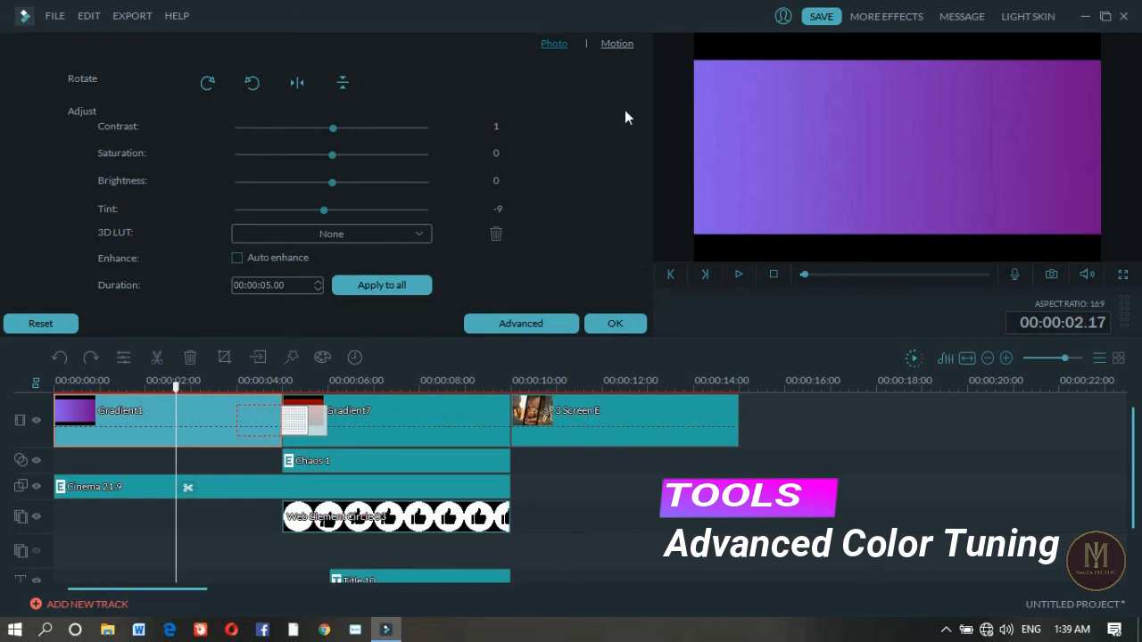
left_click(617, 327)
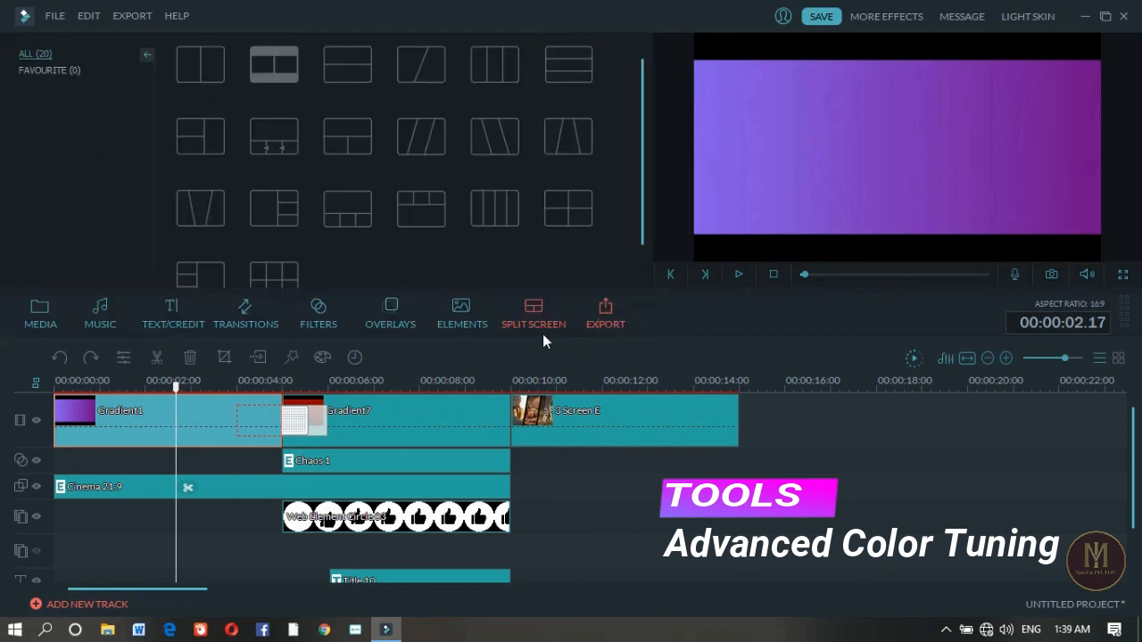
left_click(356, 362)
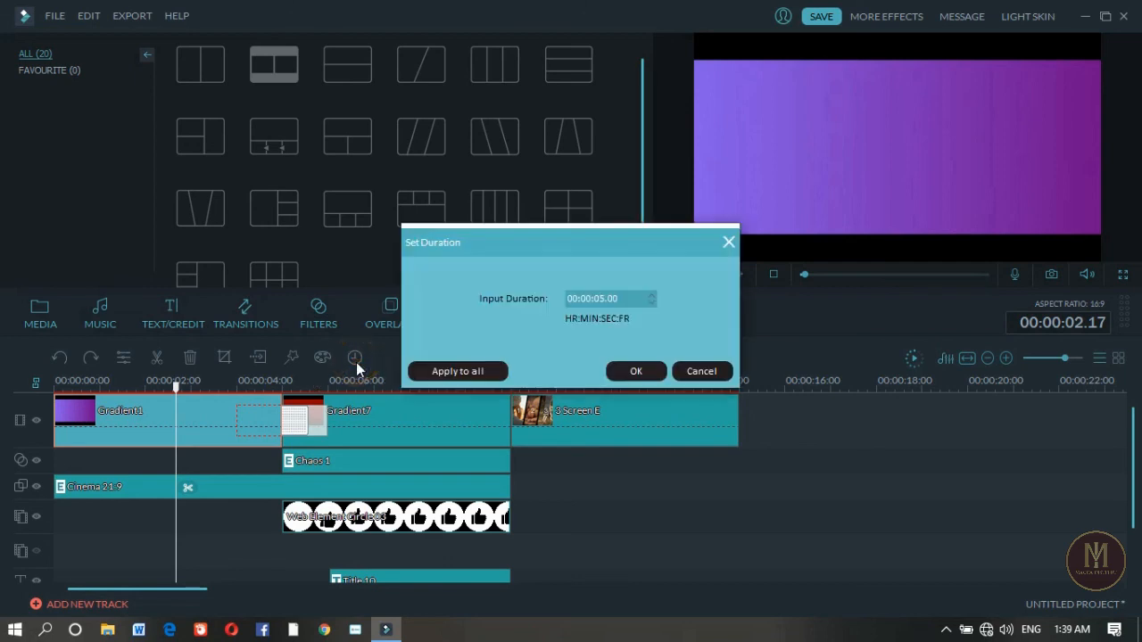
left_click(713, 369)
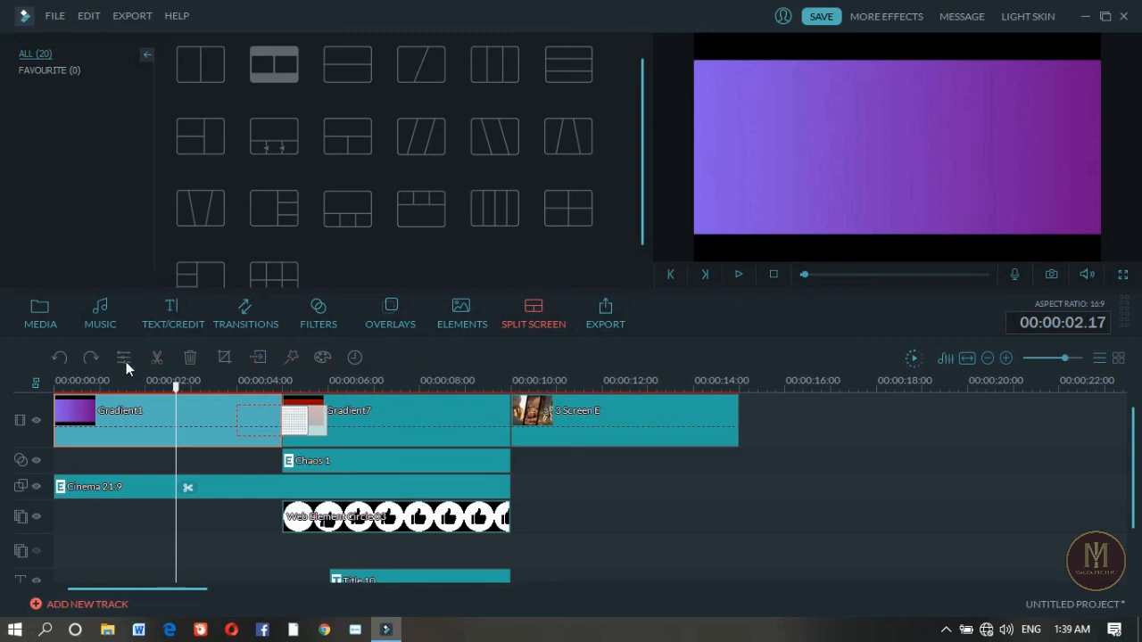
Step: Examine the editing commands offered for the Gradient1 and Gradient7 clips in their context menus without choosing any
right_click(220, 427)
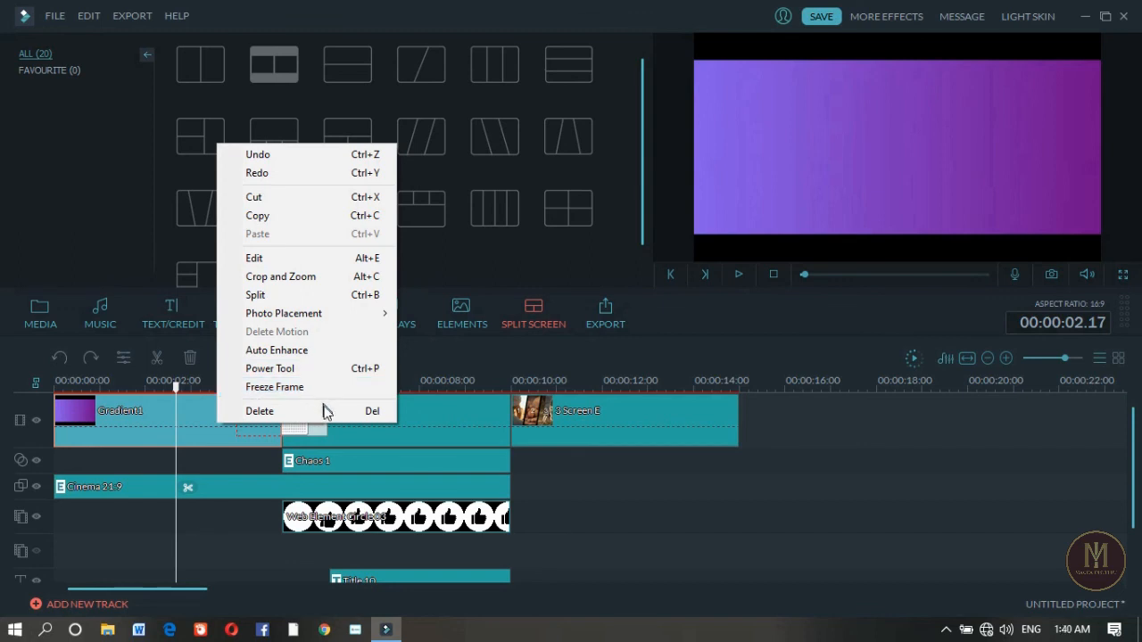
left_click(687, 365)
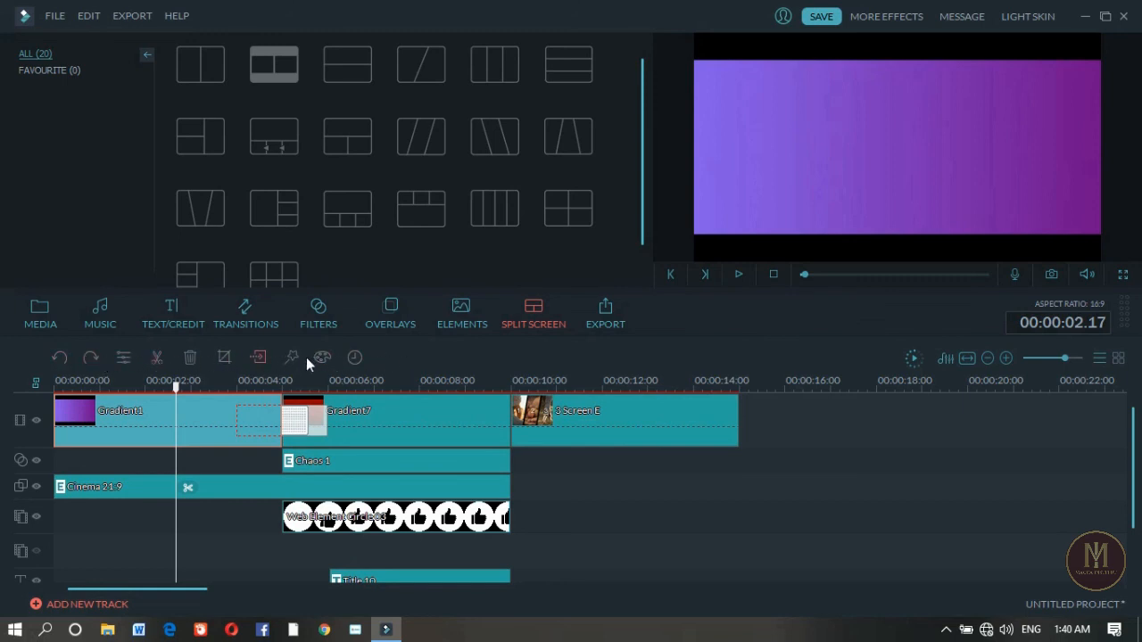
right_click(211, 398)
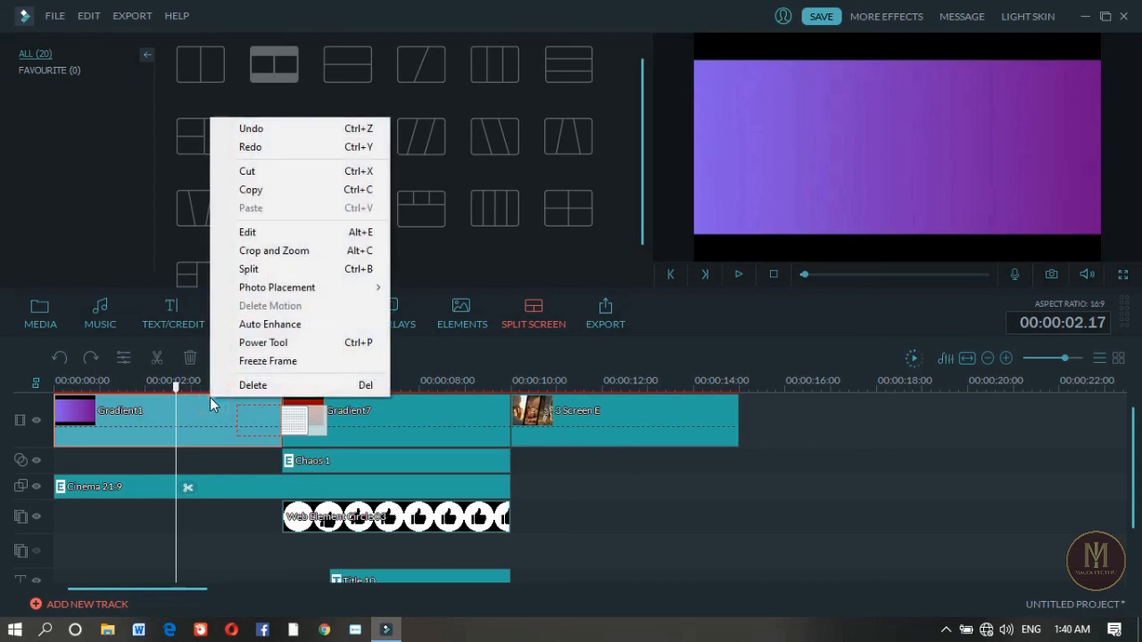
left_click(450, 416)
right_click(450, 415)
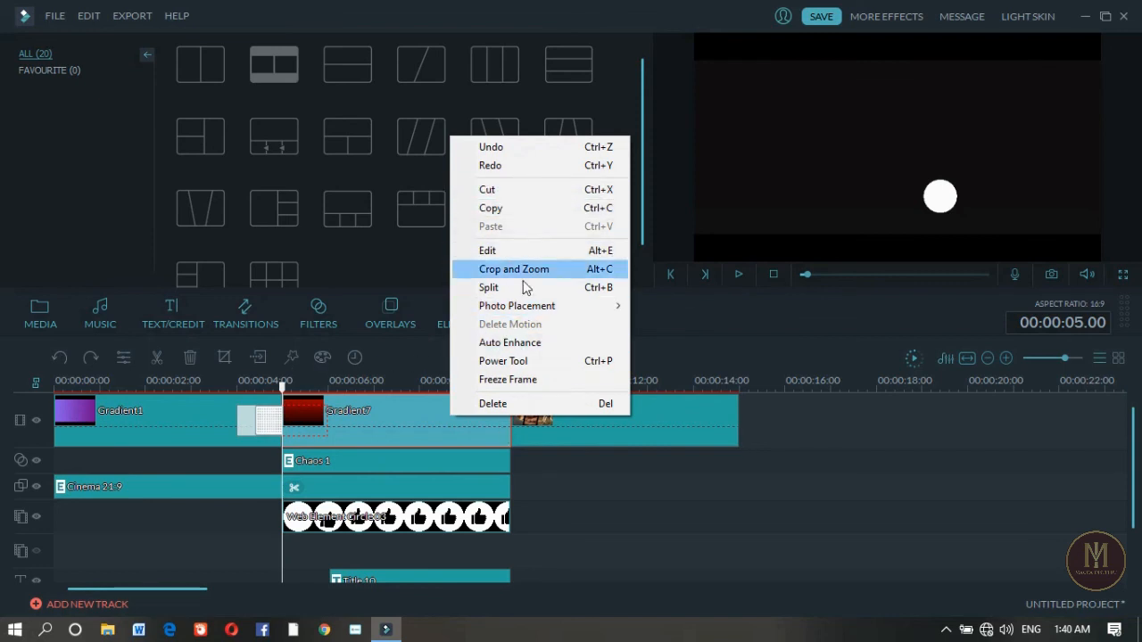
left_click(673, 343)
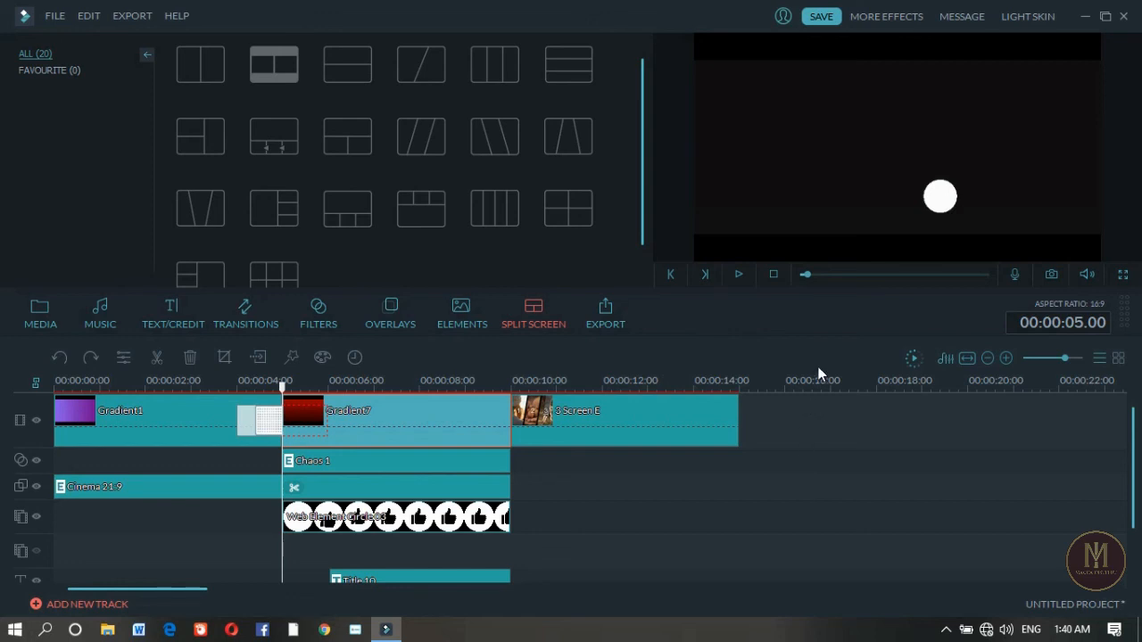
Step: Zoom the timeline out and move the playhead to 00:00:14.15, near the end of the 3 Screen E clip
left_click_drag(834, 380, 581, 397)
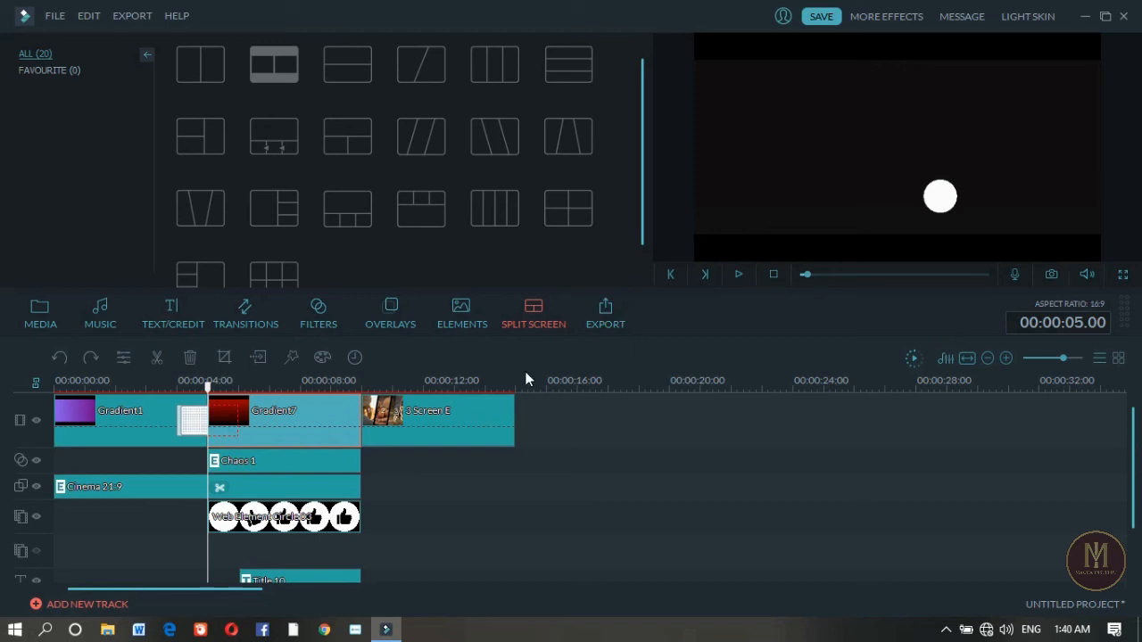
left_click(502, 384)
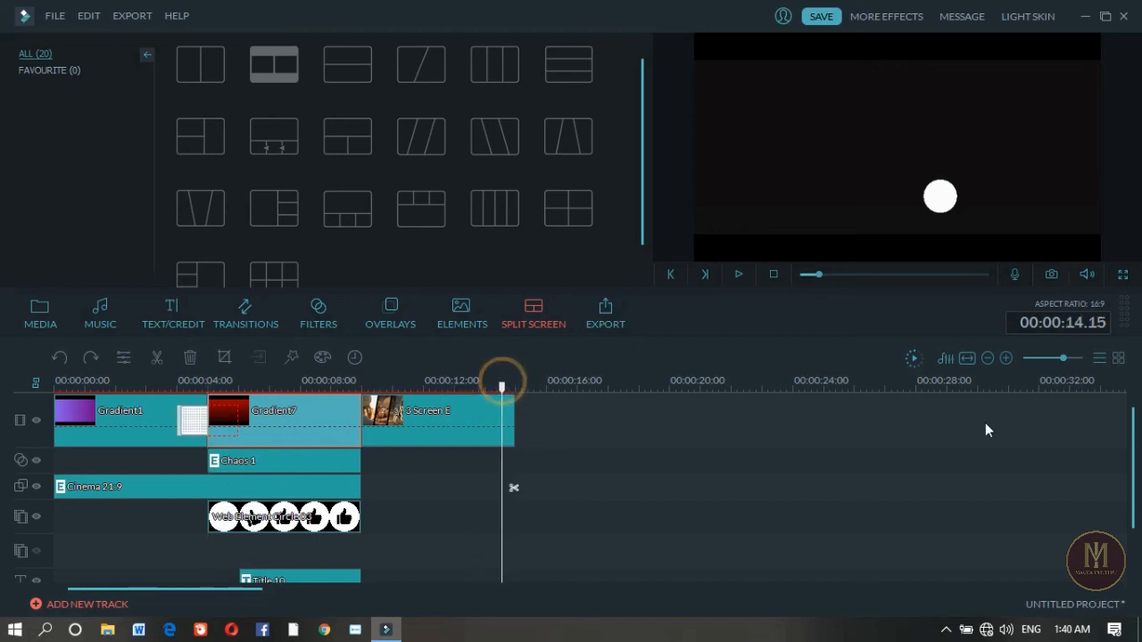